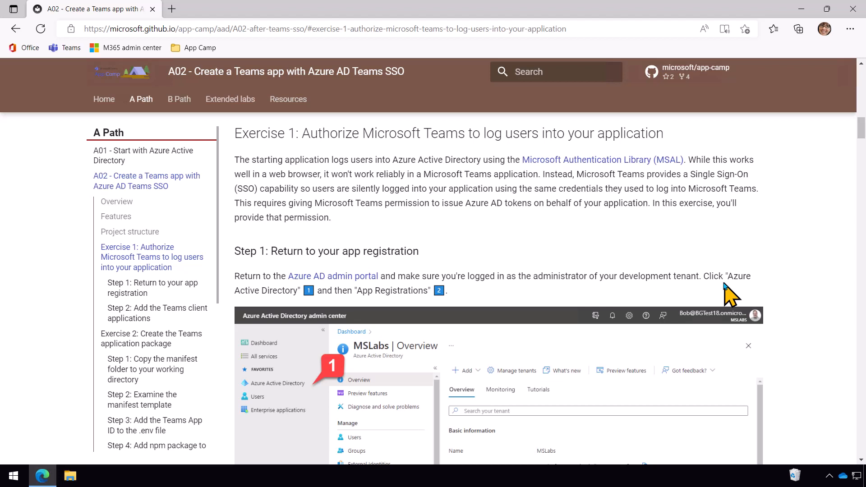
# Step: Navigate Azure AD admin to App registrations > NorthwindOrders > Expose an API
pyautogui.click(339, 277)
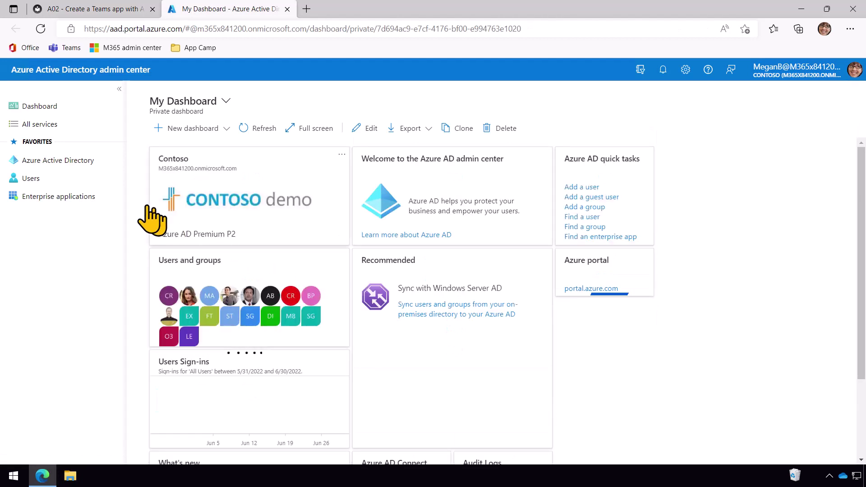
pyautogui.click(58, 160)
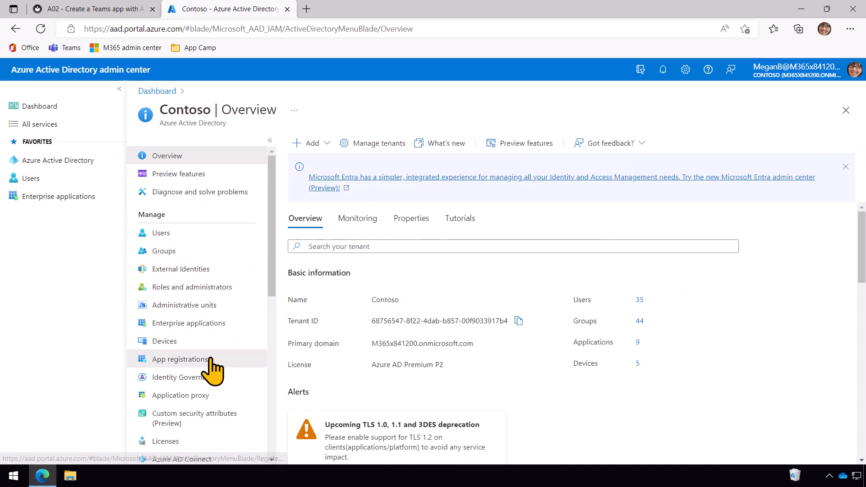
pyautogui.click(180, 359)
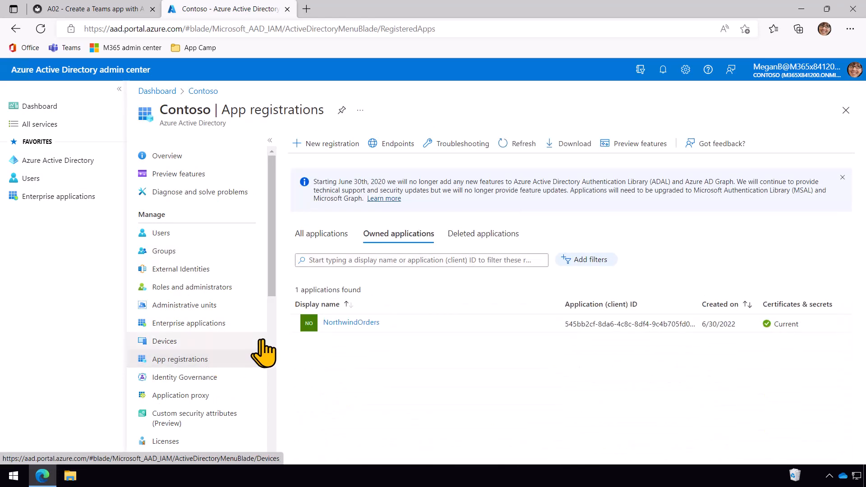
pyautogui.click(345, 324)
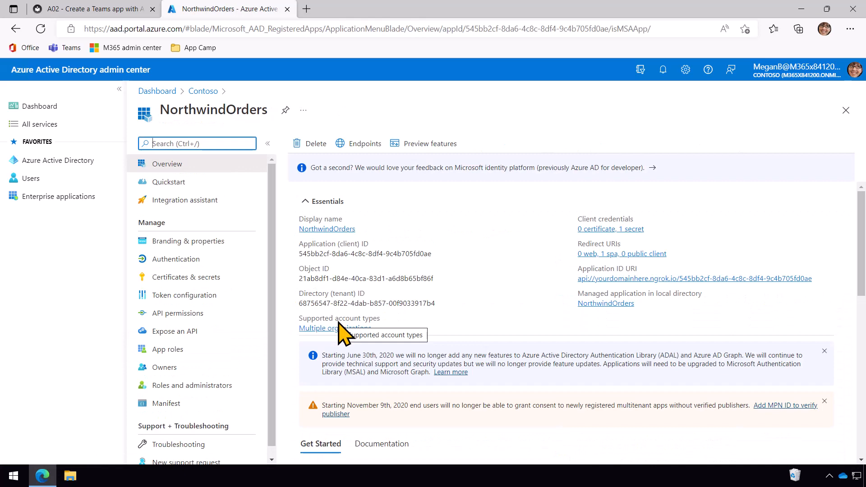
pyautogui.click(175, 331)
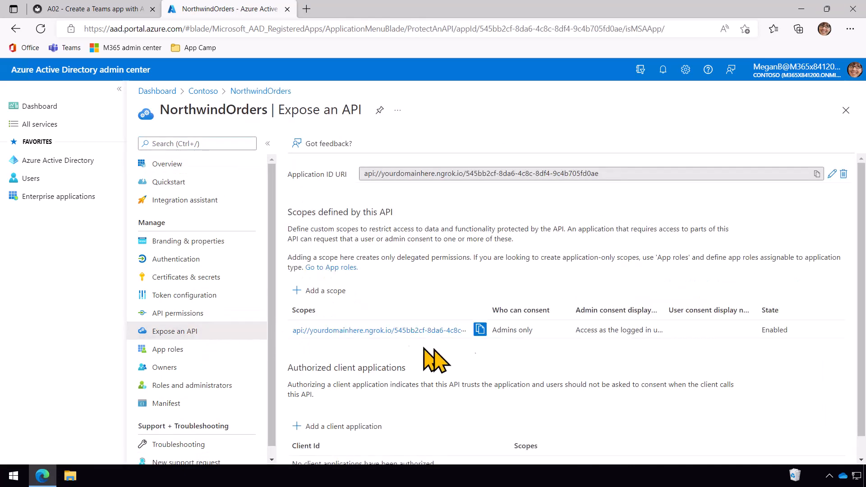
pyautogui.scroll(-1, 572, 369)
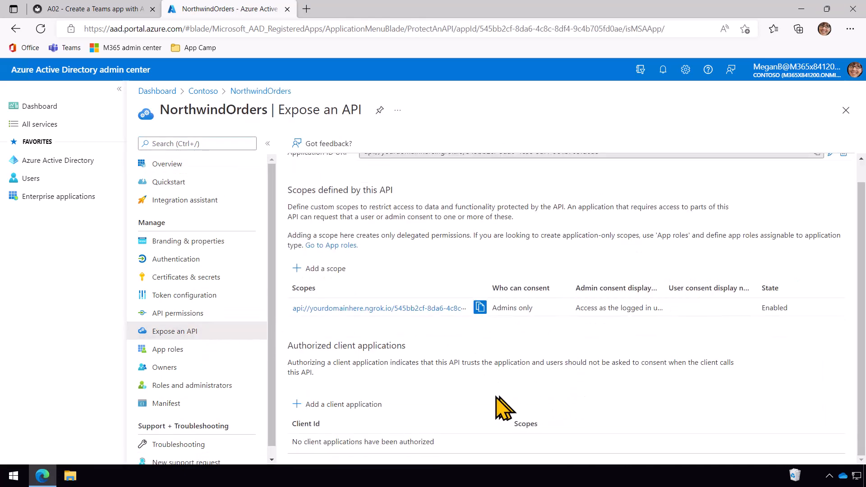
# Step: Copy the Teams desktop/mobile client ID 1fec8e78-bce4-4aaf-ab1b-5451cc387264 from the lab instructions
pyautogui.click(352, 404)
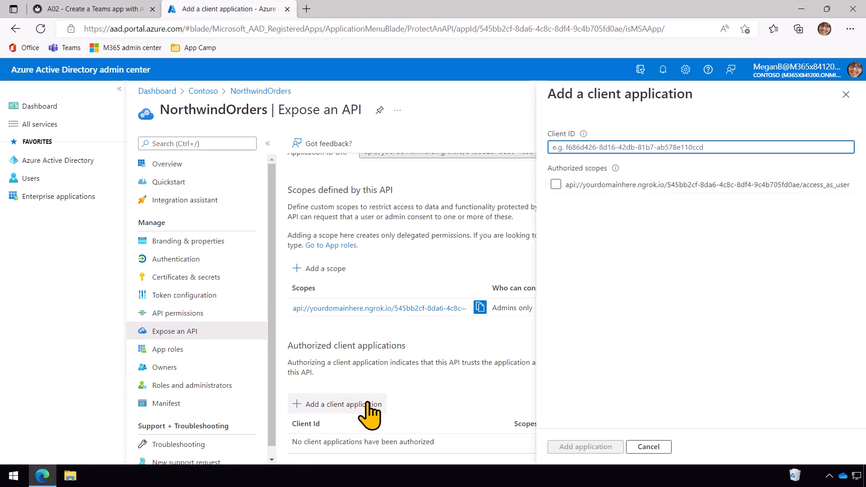
pyautogui.click(95, 8)
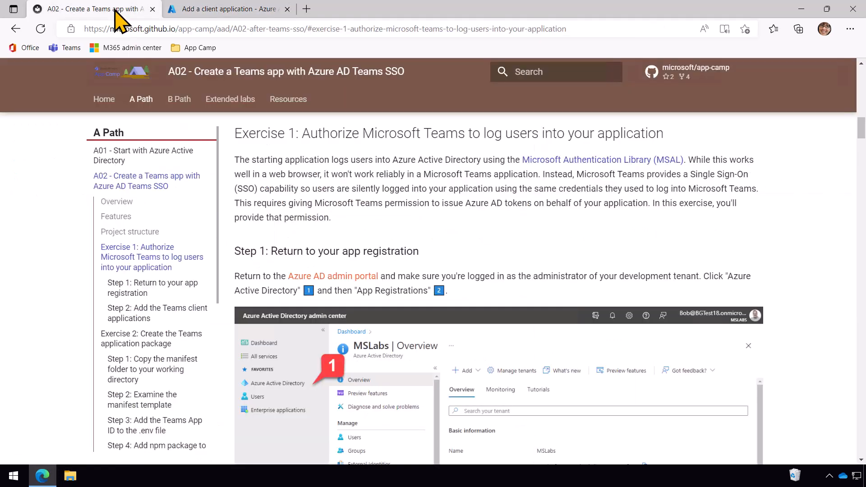
pyautogui.scroll(-4, 471, 357)
pyautogui.scroll(-5, 470, 357)
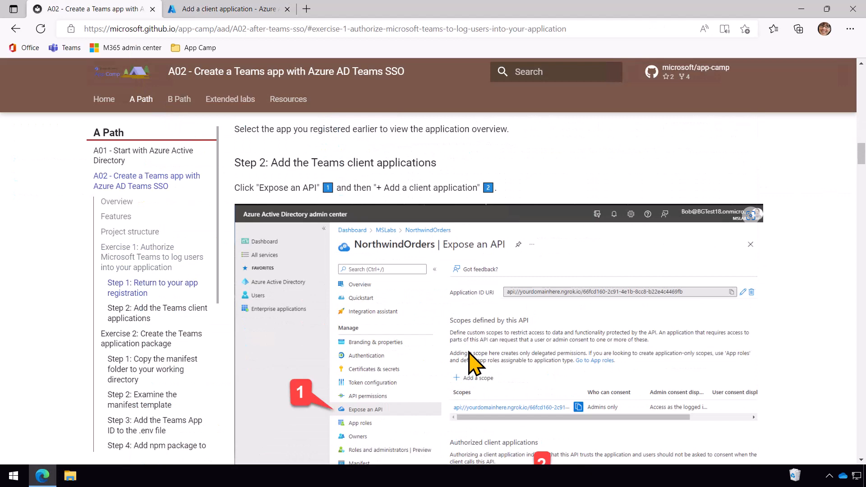
pyautogui.scroll(-5, 470, 357)
pyautogui.scroll(-3, 440, 204)
pyautogui.moveTo(441, 192); pyautogui.dragTo(602, 191)
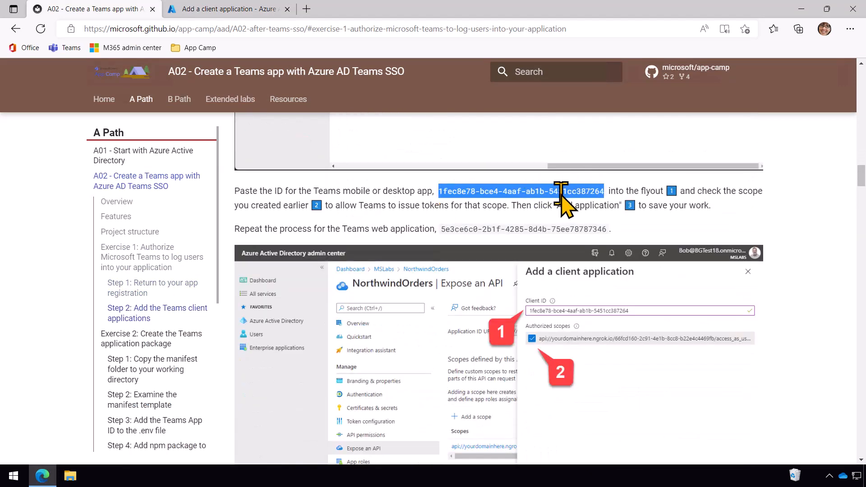
pyautogui.hotkey('ctrl', 'c')
pyautogui.click(229, 9)
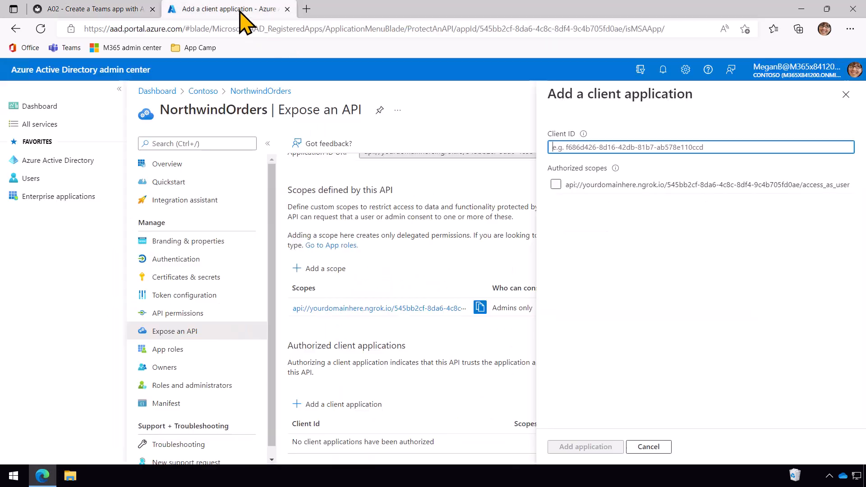
# Step: Add that client ID as an authorized client application with the access_as_user scope
pyautogui.click(599, 148)
pyautogui.hotkey('ctrl', 'v')
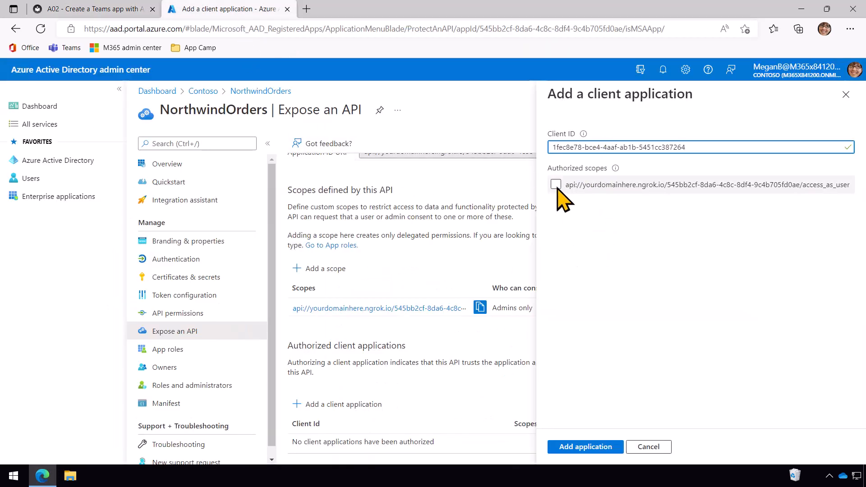
pyautogui.click(555, 185)
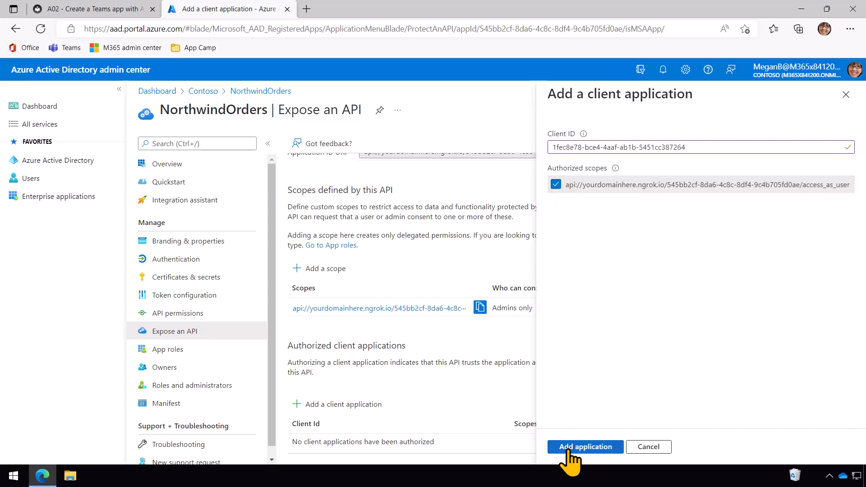
pyautogui.click(585, 447)
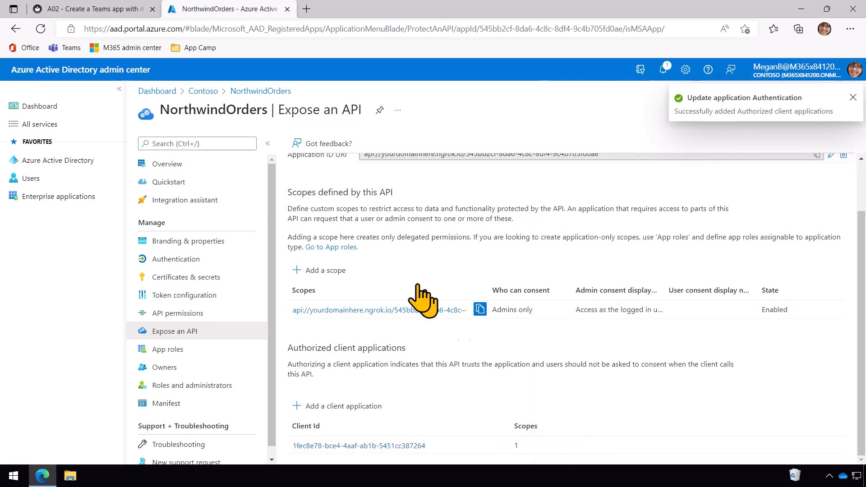
# Step: Copy the Teams web client ID 5e3ce6c0-2b1f-4285-8d4b-75ee78787346 from the lab instructions
pyautogui.click(94, 9)
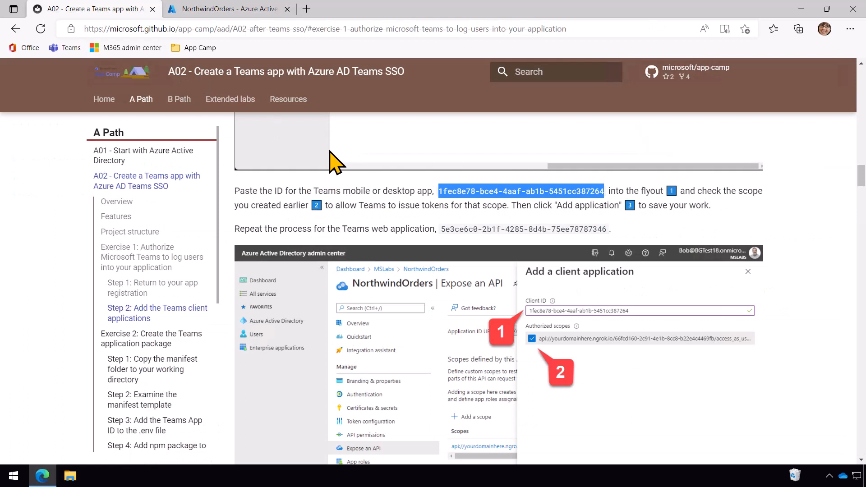
pyautogui.moveTo(442, 229); pyautogui.dragTo(611, 230)
pyautogui.hotkey('ctrl', 'c')
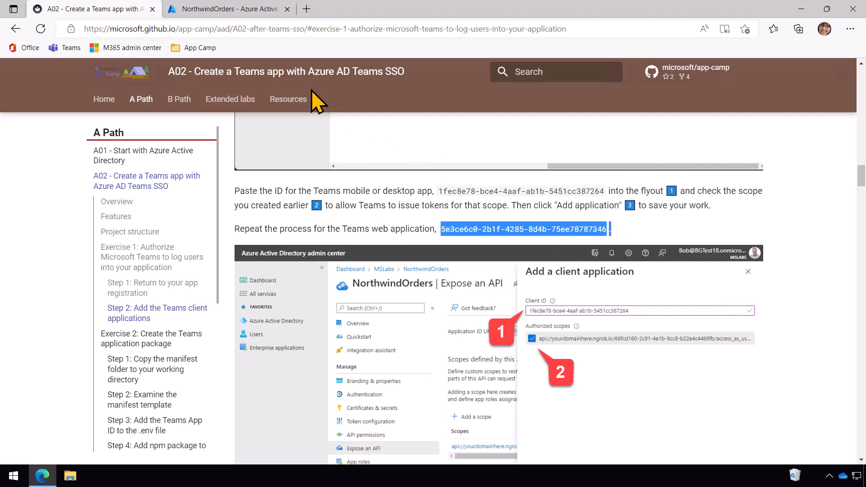
pyautogui.click(229, 9)
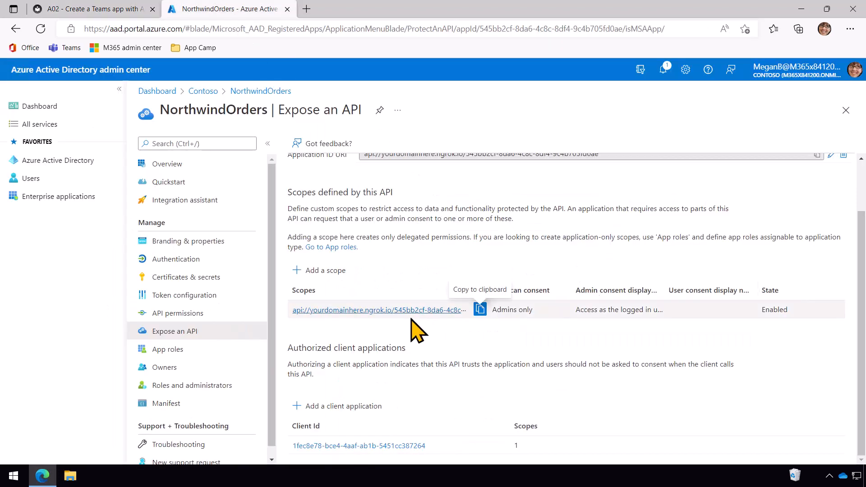
# Step: Add the web client ID, trailing space removed, as an authorized client with access_as_user scope
pyautogui.click(335, 406)
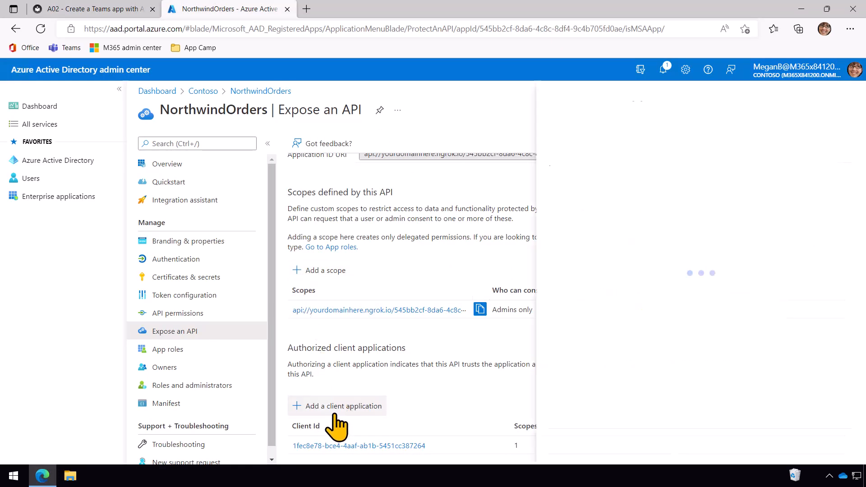
pyautogui.click(680, 147)
pyautogui.hotkey('ctrl', 'v')
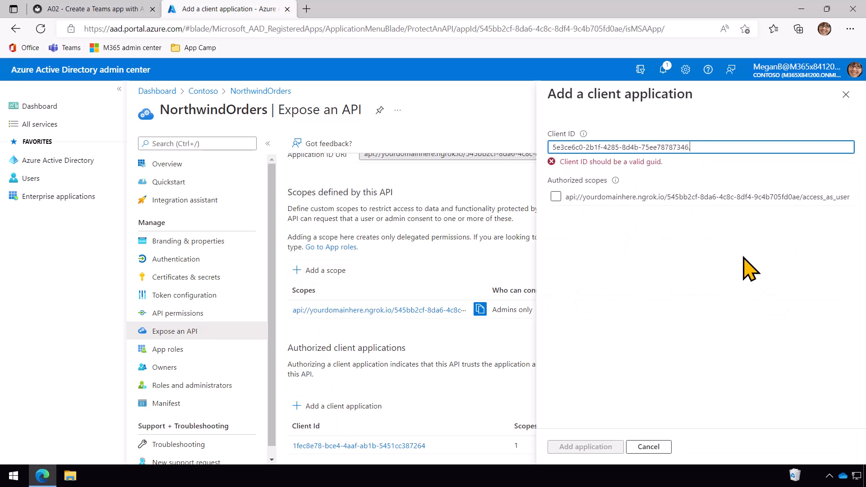
pyautogui.press('BackSpace')
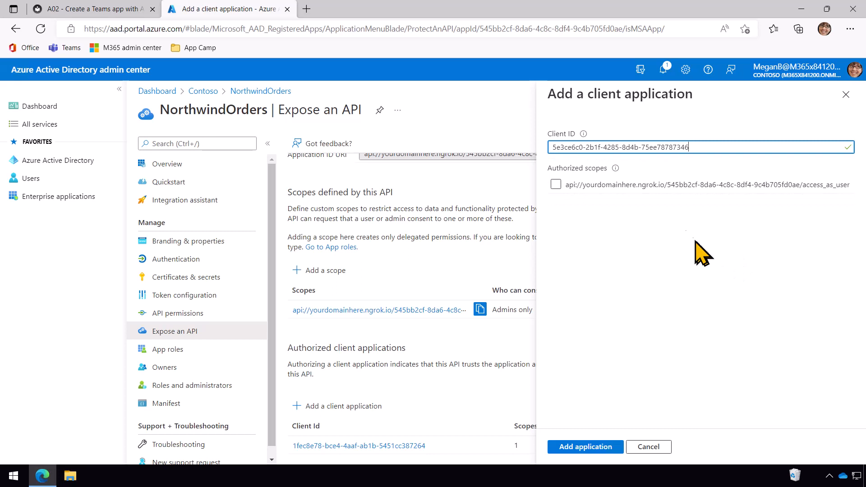
pyautogui.click(556, 185)
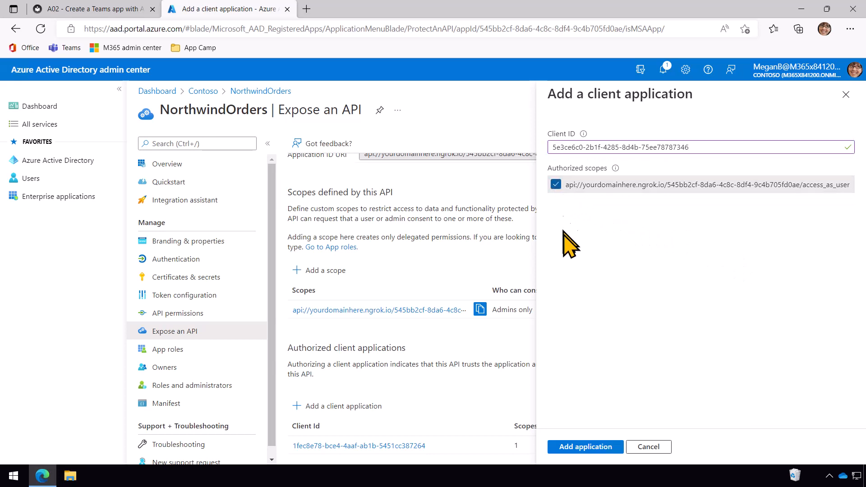
pyautogui.click(579, 447)
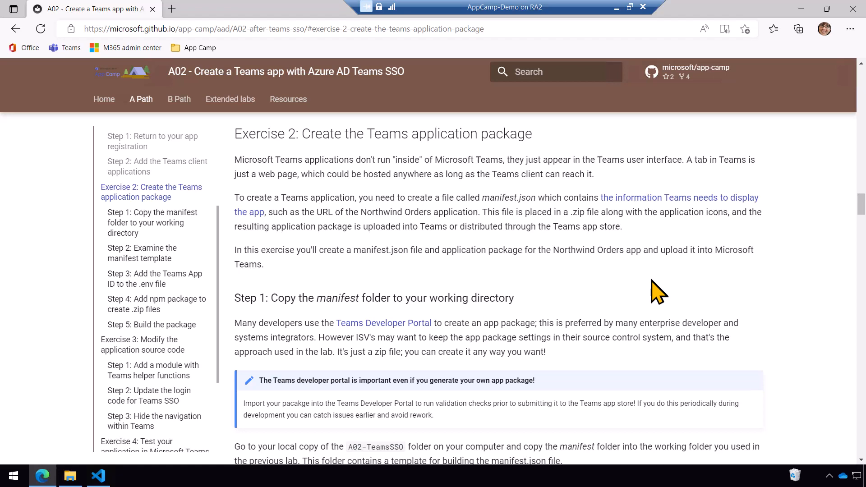
pyautogui.scroll(-2, 658, 290)
pyautogui.scroll(-1, 653, 284)
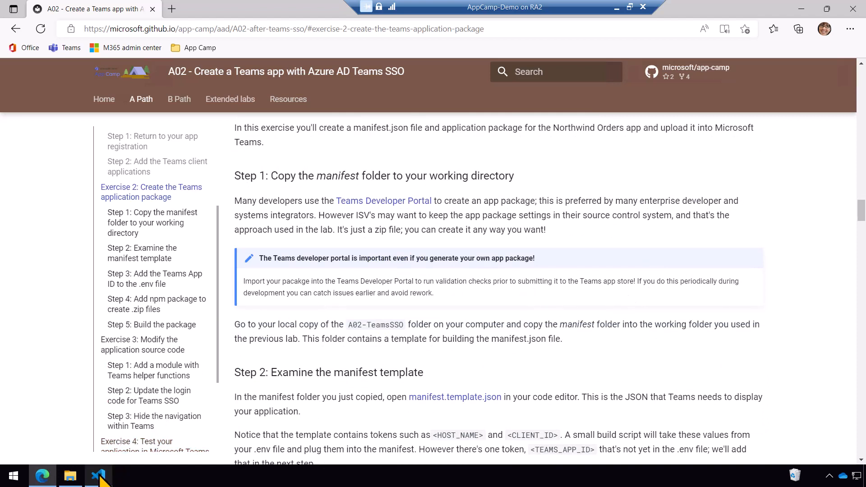
# Step: Copy the manifest folder from app-camp/src/create-core-app/aad/A02-after-teams-sso
pyautogui.click(70, 475)
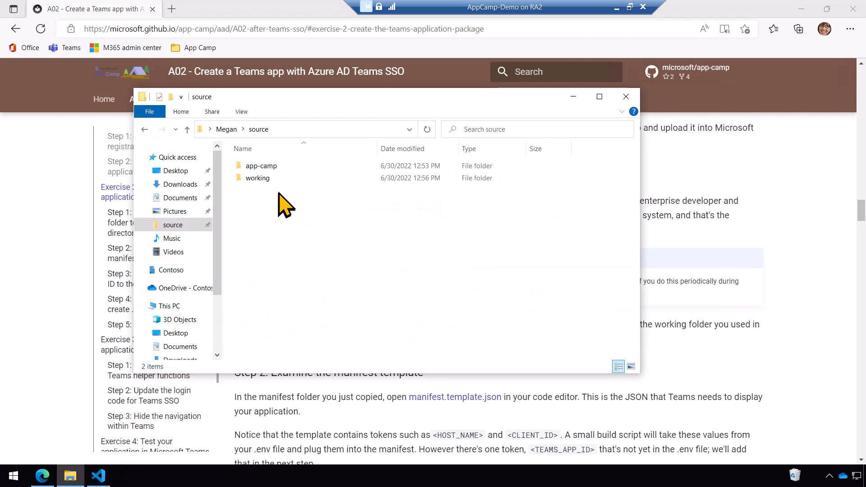
pyautogui.doubleClick(285, 168)
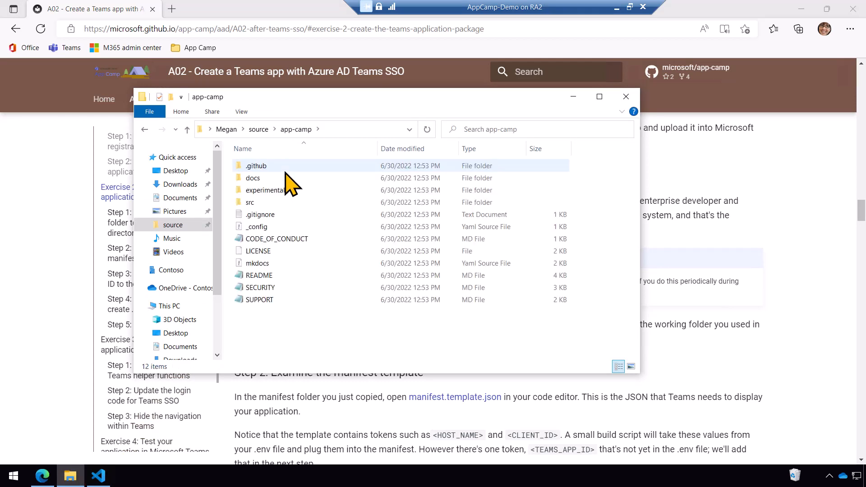
pyautogui.doubleClick(281, 201)
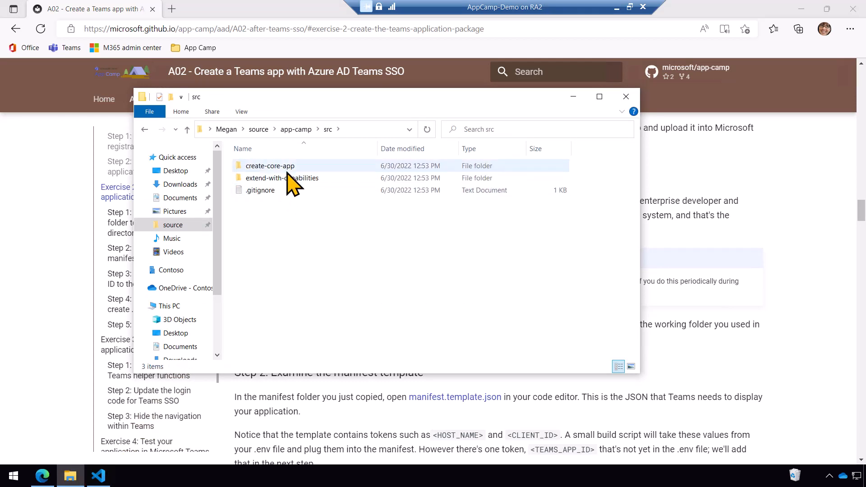
pyautogui.doubleClick(270, 166)
pyautogui.doubleClick(268, 166)
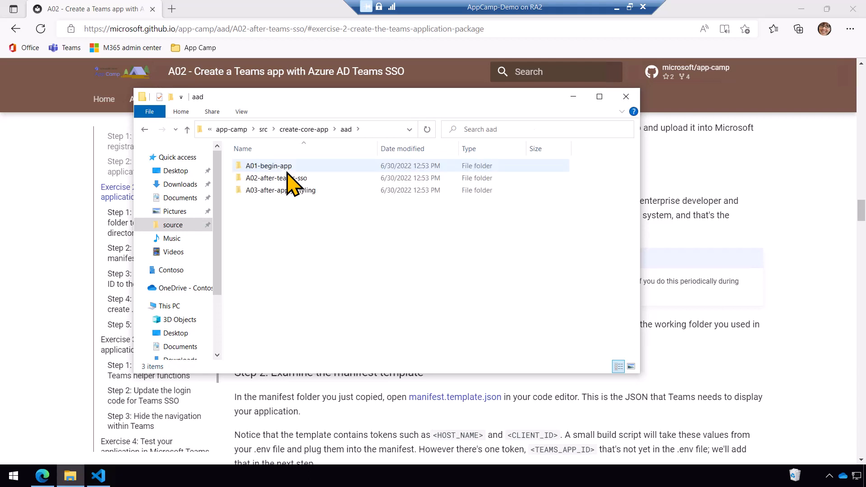
pyautogui.doubleClick(277, 178)
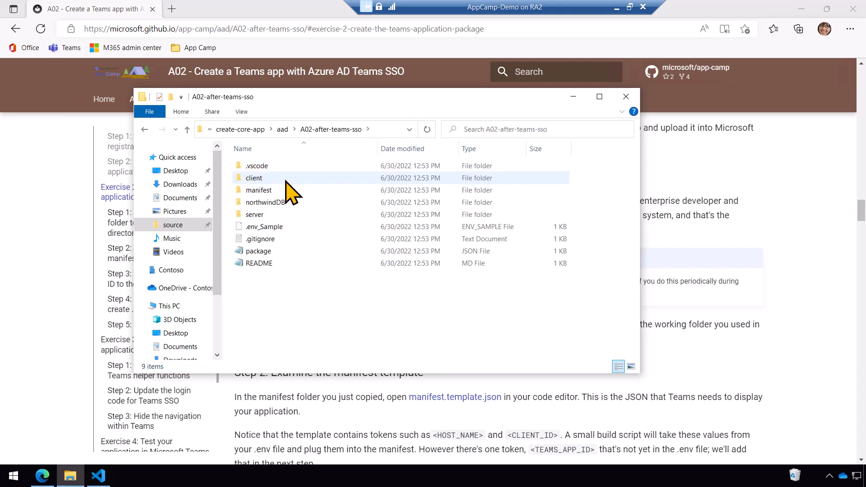
pyautogui.click(271, 190)
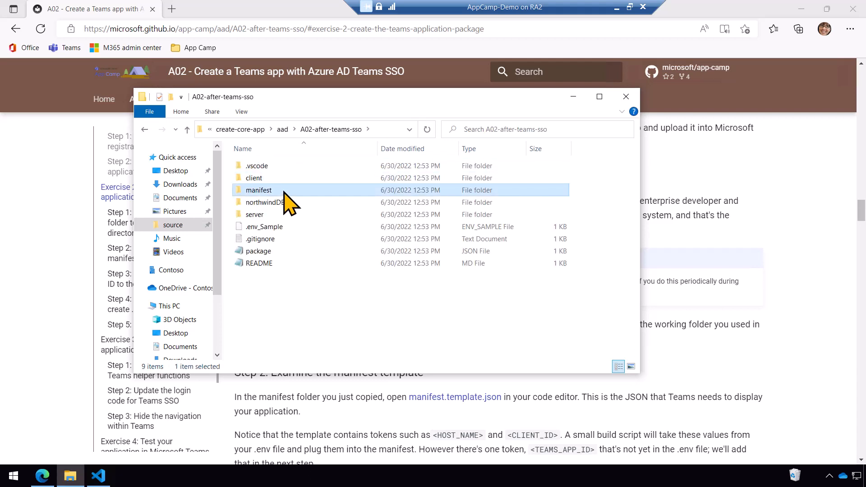
pyautogui.rightClick(288, 198)
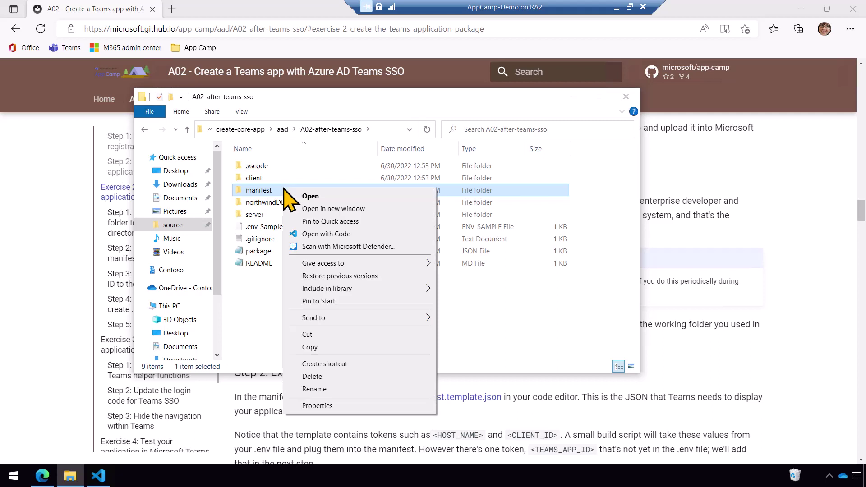
pyautogui.click(327, 359)
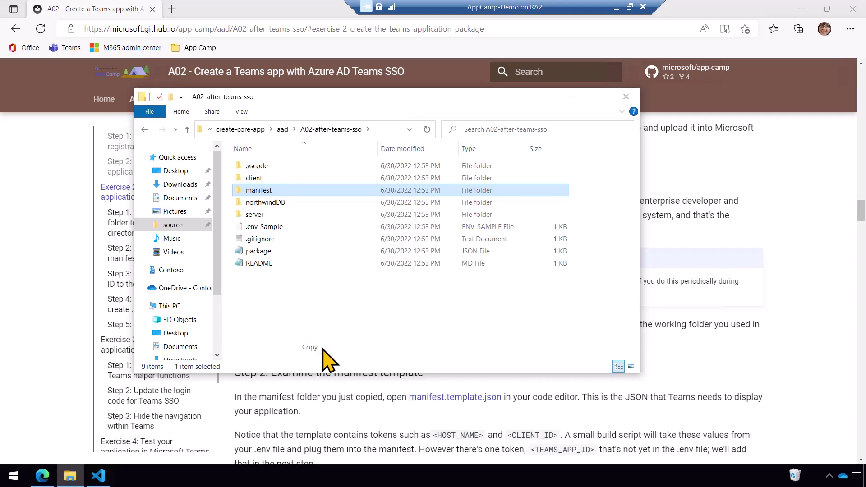
# Step: Paste the manifest folder into the source/working folder
pyautogui.click(240, 129)
pyautogui.click(225, 129)
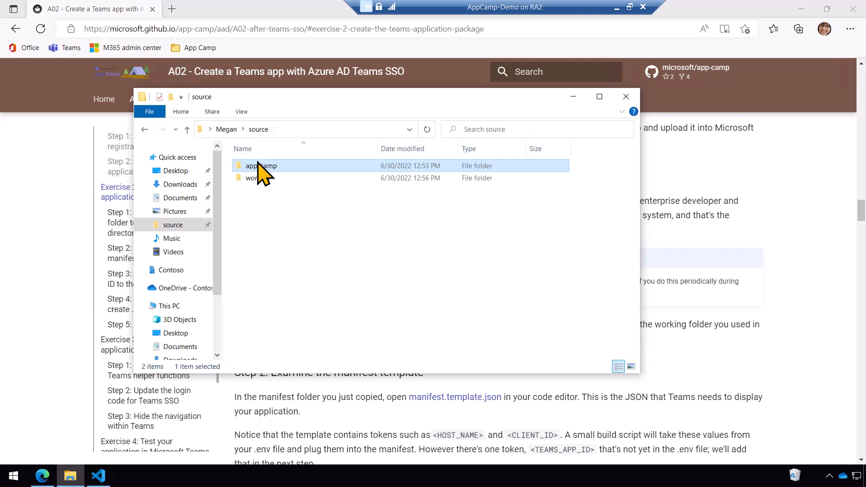
pyautogui.click(257, 177)
pyautogui.doubleClick(264, 184)
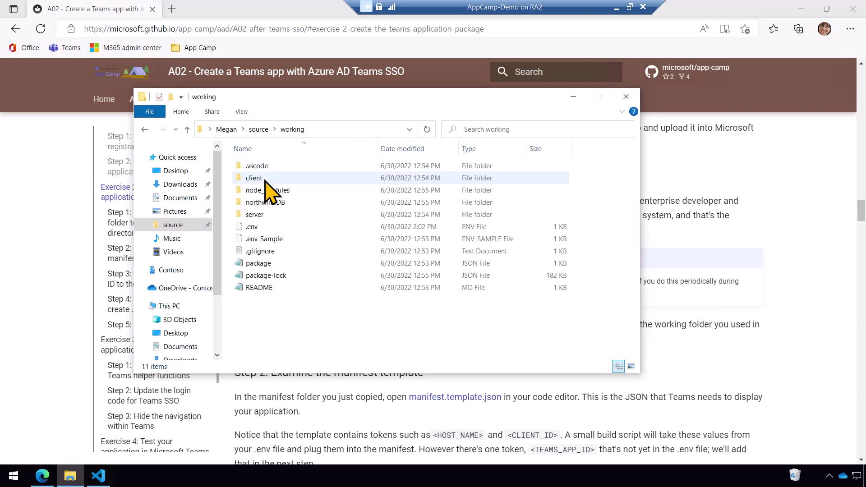
pyautogui.rightClick(295, 330)
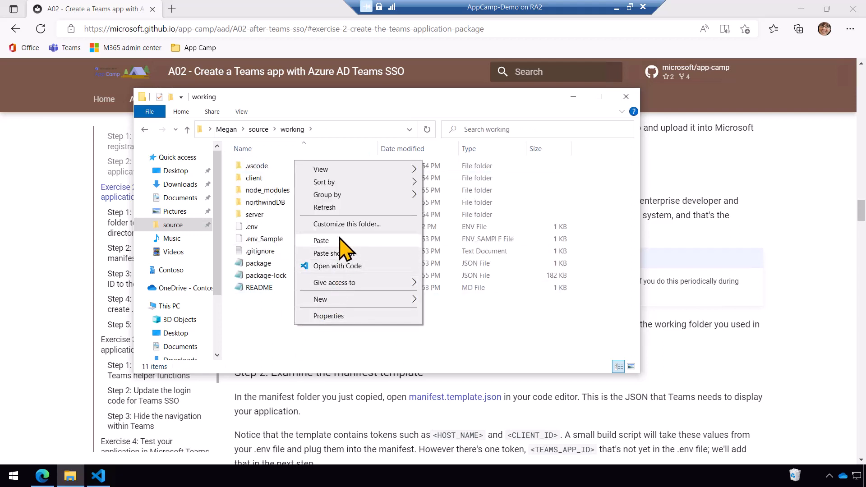
pyautogui.click(321, 241)
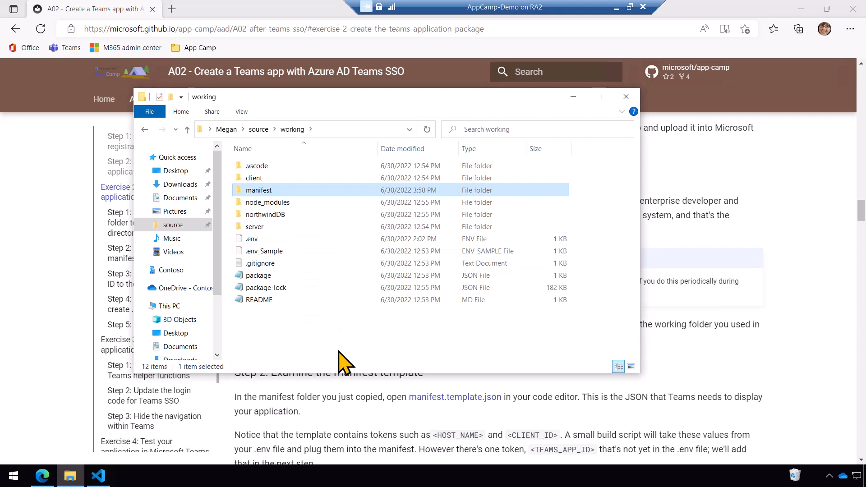
# Step: View manifest.template.json with its TEAMS_APP_ID and HOST_NAME tokens in the Explorer's manifest folder
pyautogui.click(98, 475)
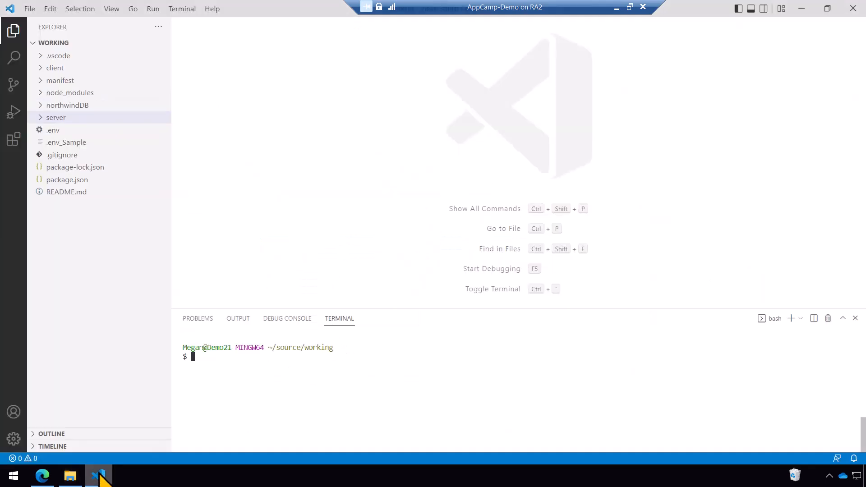
pyautogui.moveTo(68, 92)
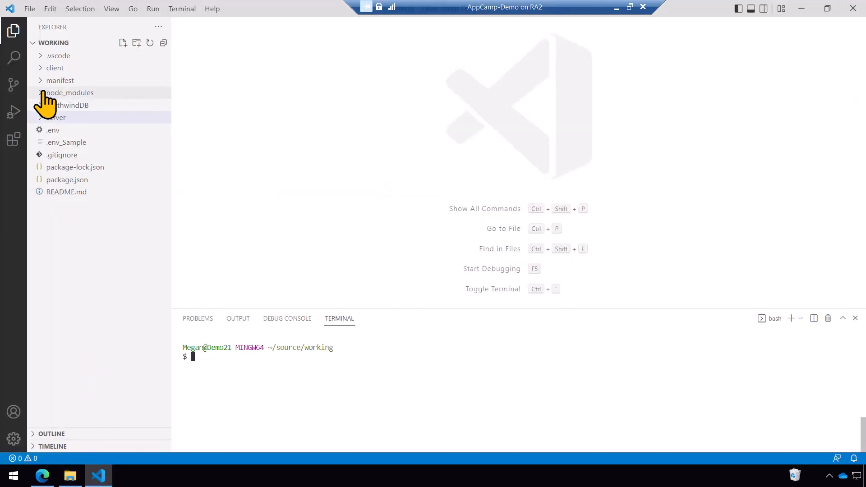
pyautogui.click(59, 81)
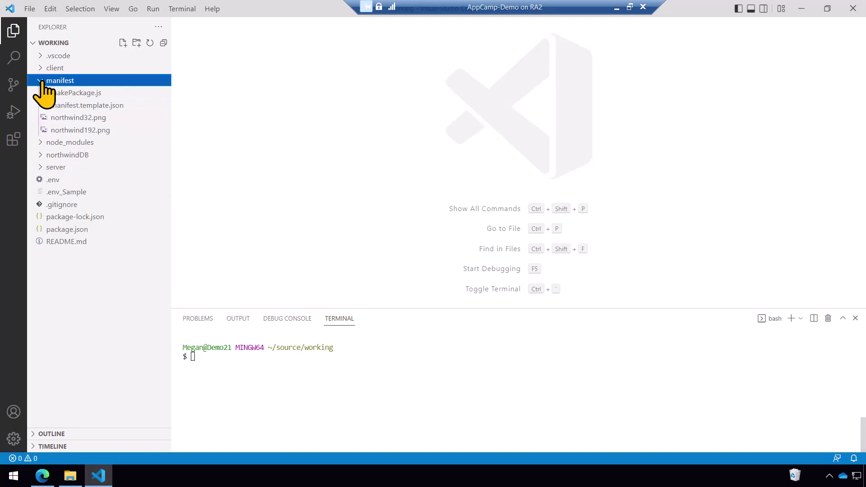
pyautogui.click(87, 105)
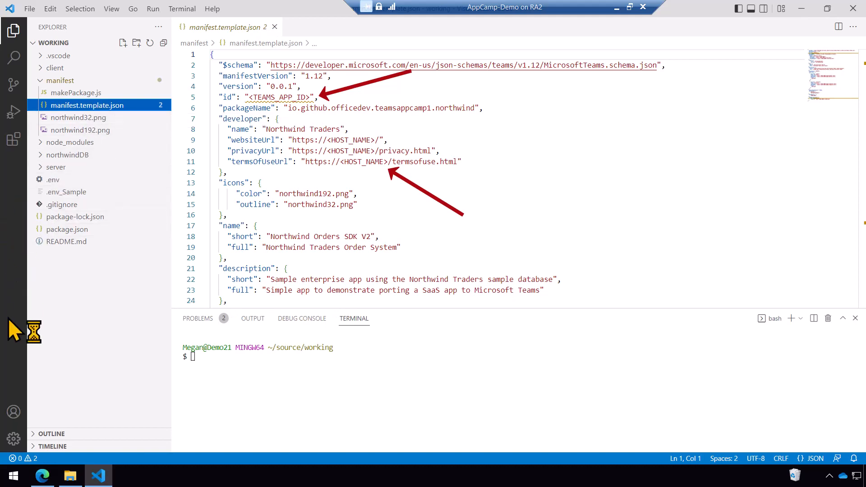
# Step: Copy the TEAMS_APP_ID line from Step 3 of the lab instructions in Edge
pyautogui.click(42, 475)
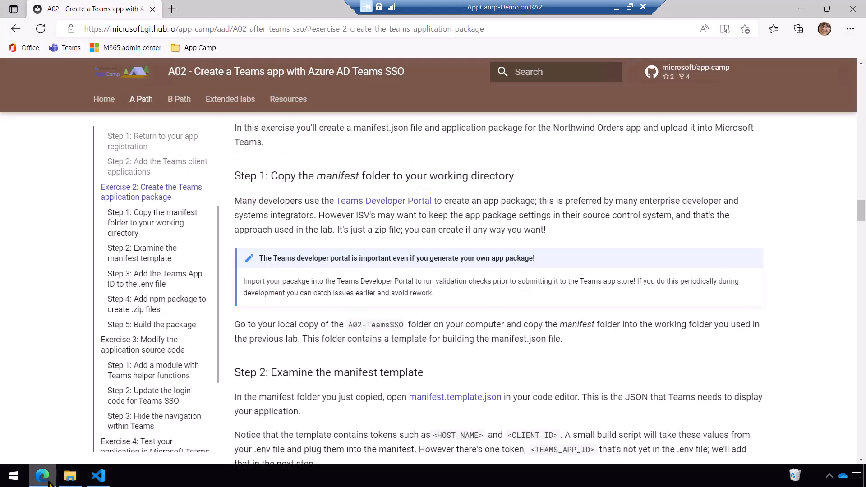
pyautogui.scroll(-5, 701, 365)
pyautogui.scroll(-3, 707, 371)
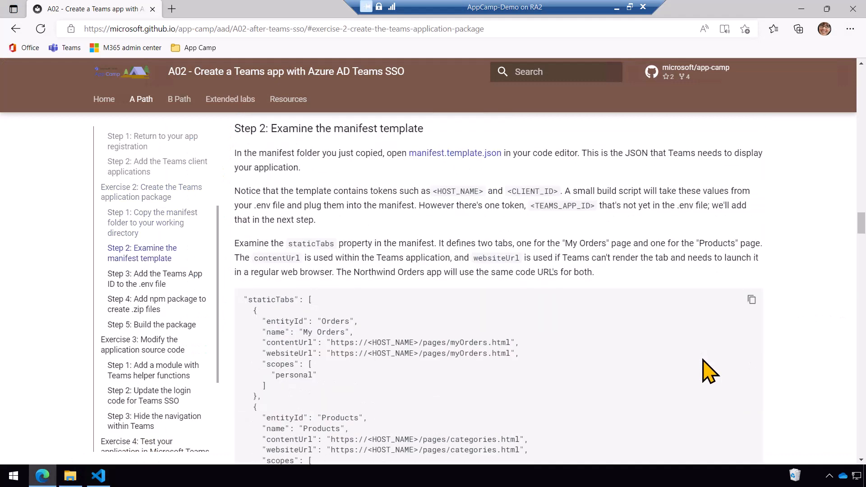
pyautogui.scroll(-2, 706, 371)
pyautogui.scroll(-1, 707, 371)
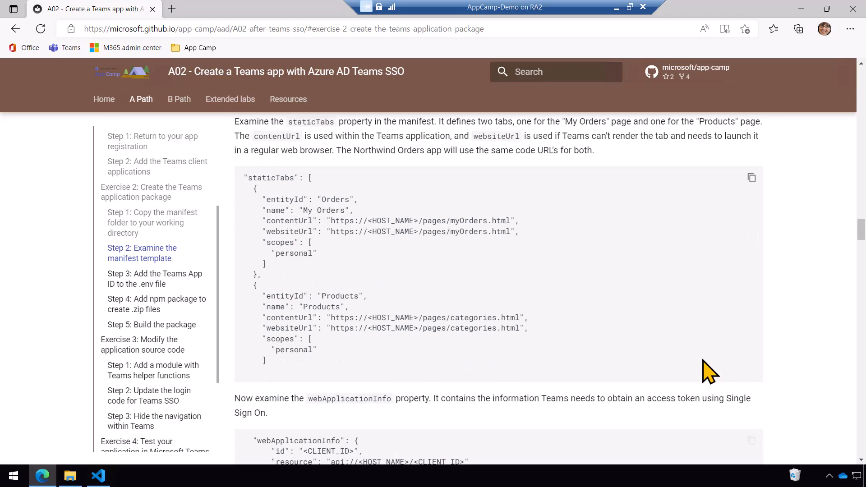
pyautogui.scroll(-2, 707, 370)
pyautogui.scroll(-1, 707, 370)
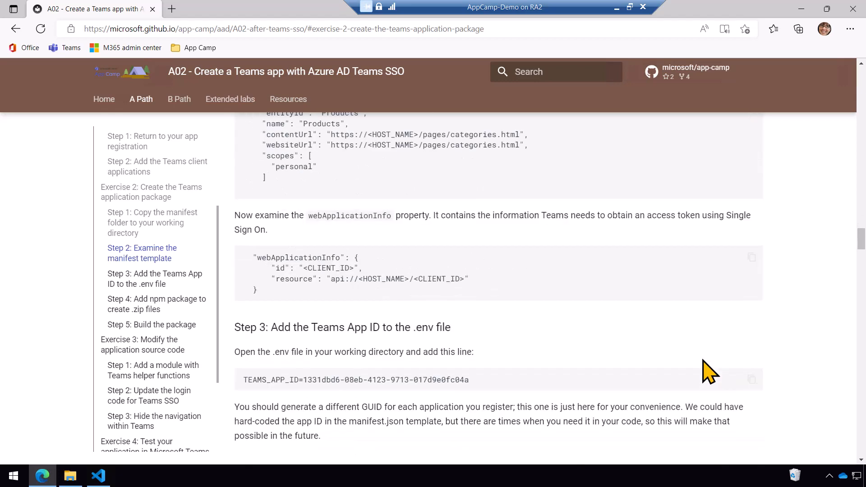
pyautogui.scroll(-1, 707, 371)
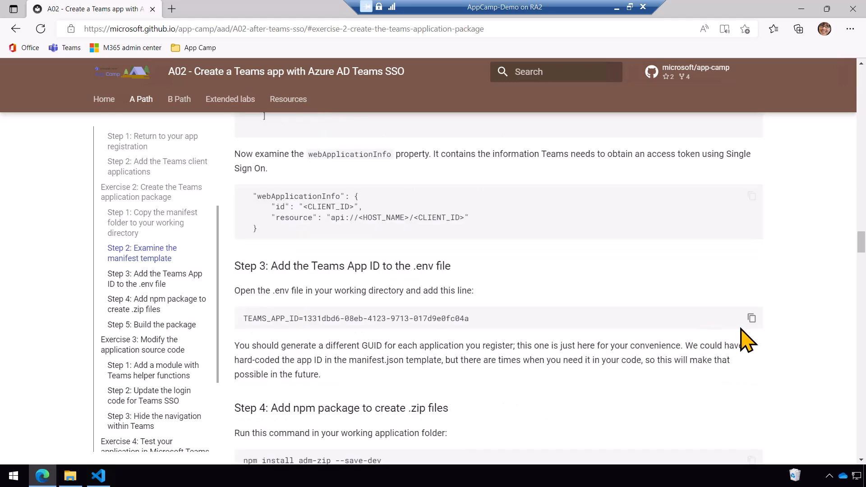
pyautogui.click(752, 319)
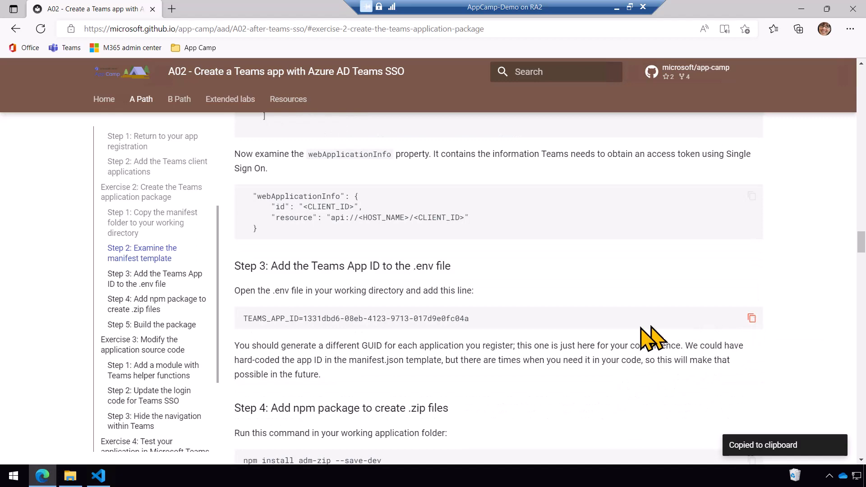
# Step: Paste the TEAMS_APP_ID line after CLIENT_SECRET in the .env file and save it
pyautogui.click(99, 475)
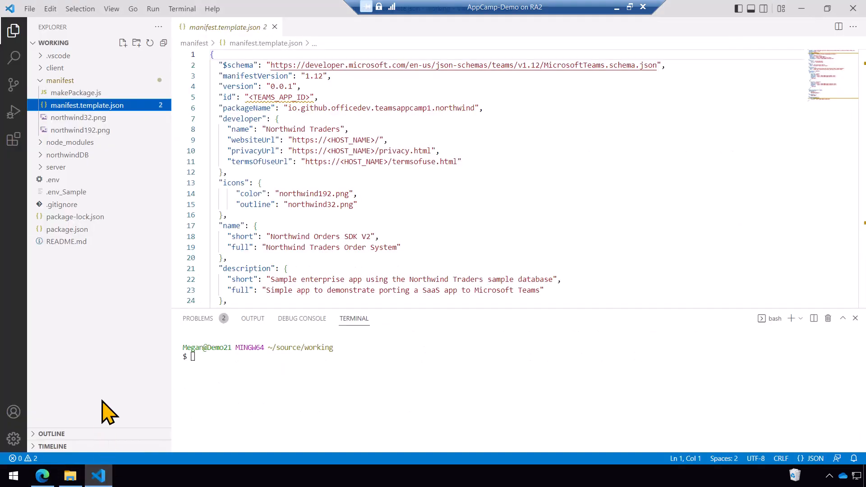
pyautogui.click(53, 180)
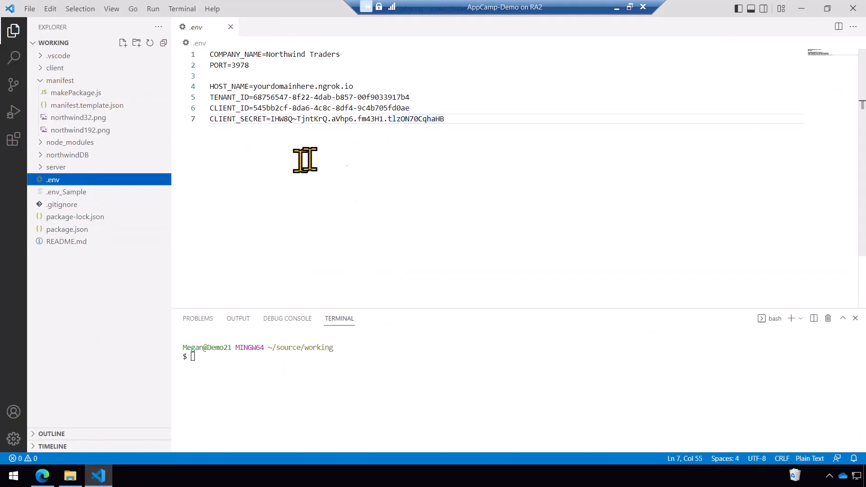
pyautogui.doubleClick(416, 118)
pyautogui.press('Return')
pyautogui.press('Return')
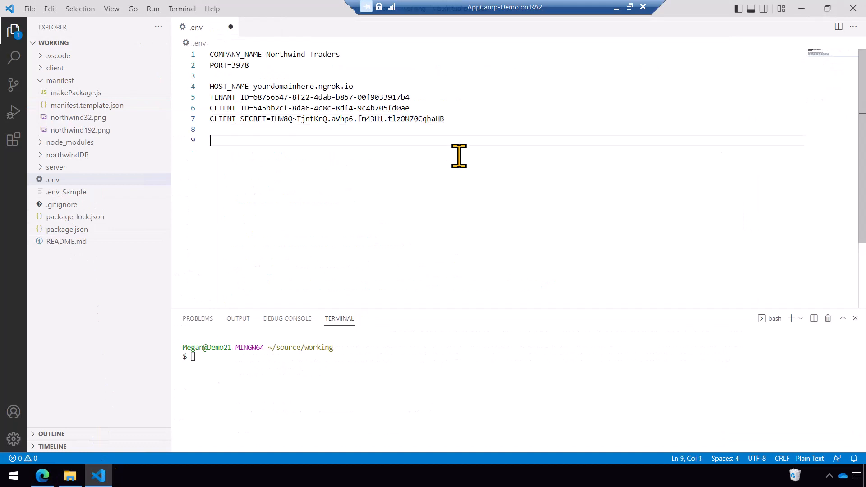
pyautogui.hotkey('ctrl', 'v')
pyautogui.hotkey('ctrl', 's')
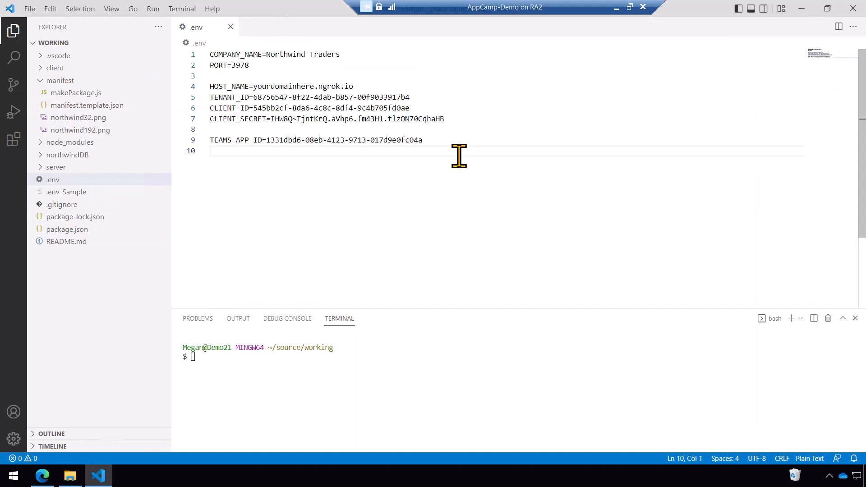
pyautogui.click(230, 27)
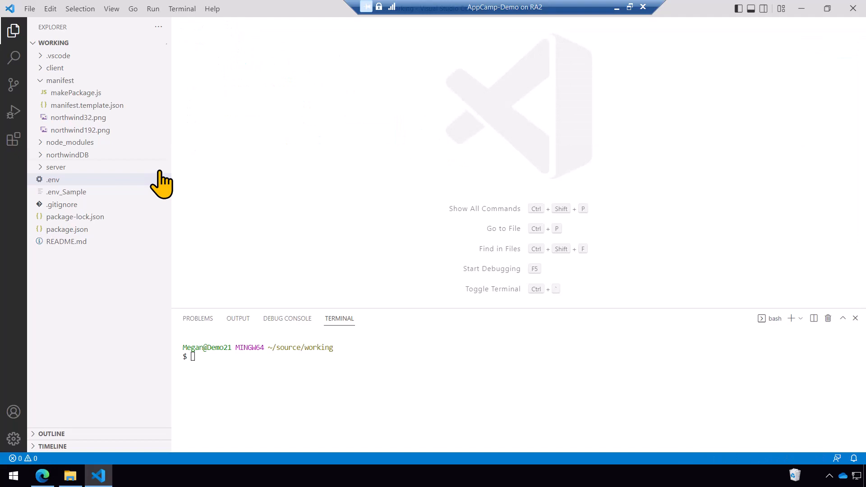
# Step: Copy npm install adm-zip --save-dev from the lab and run it in the integrated terminal
pyautogui.click(44, 476)
pyautogui.click(497, 359)
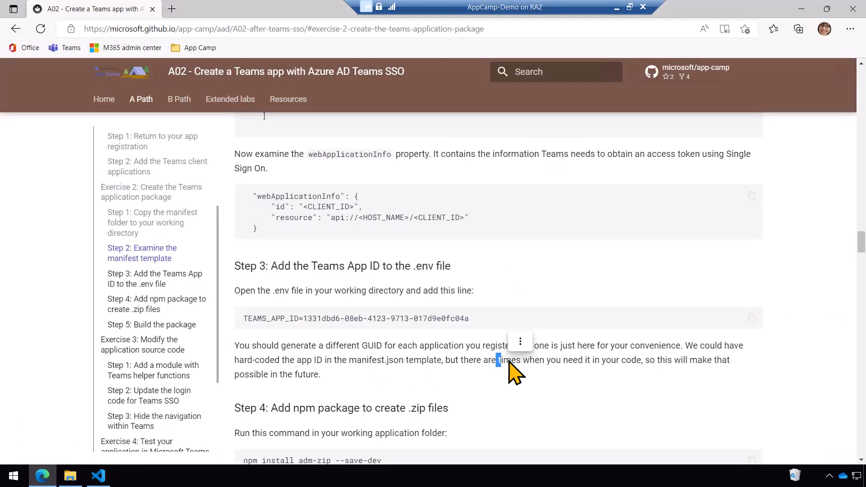
pyautogui.scroll(-3, 514, 369)
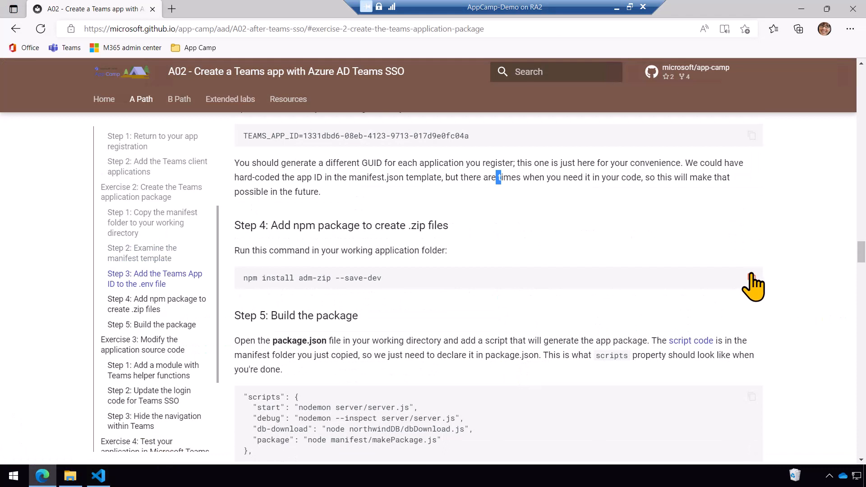
pyautogui.click(750, 278)
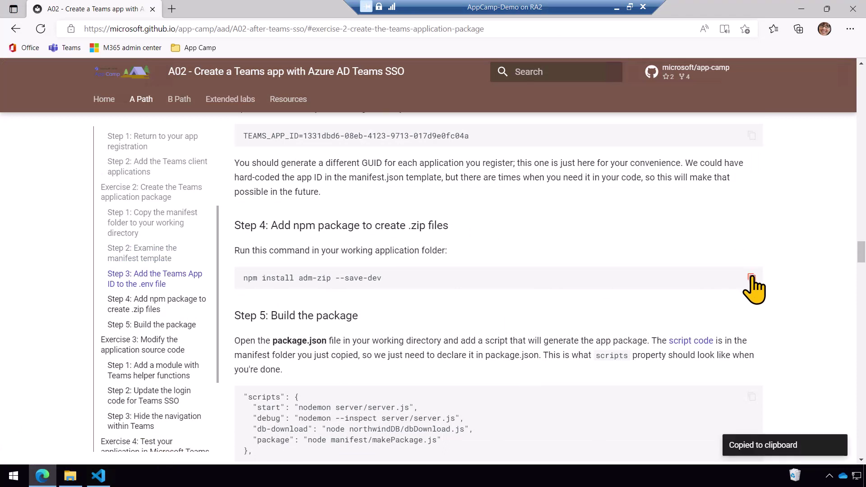
pyautogui.click(98, 475)
pyautogui.click(336, 389)
pyautogui.hotkey('ctrl', 'v')
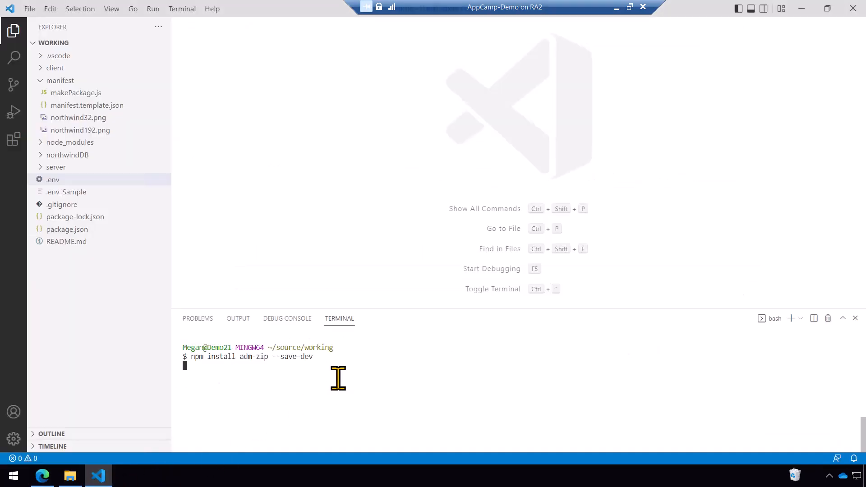
pyautogui.press('Return')
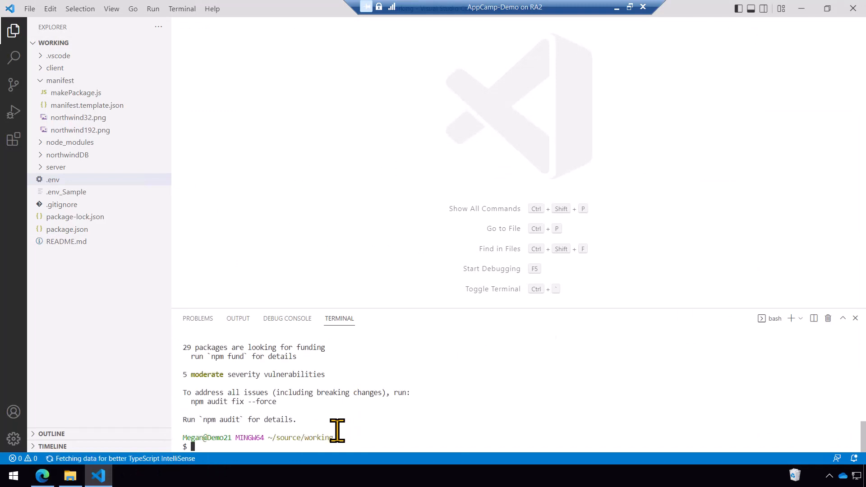
# Step: Copy the "package": "node manifest/makePackage.js" script line from Step 5 and return to VS Code
pyautogui.click(42, 476)
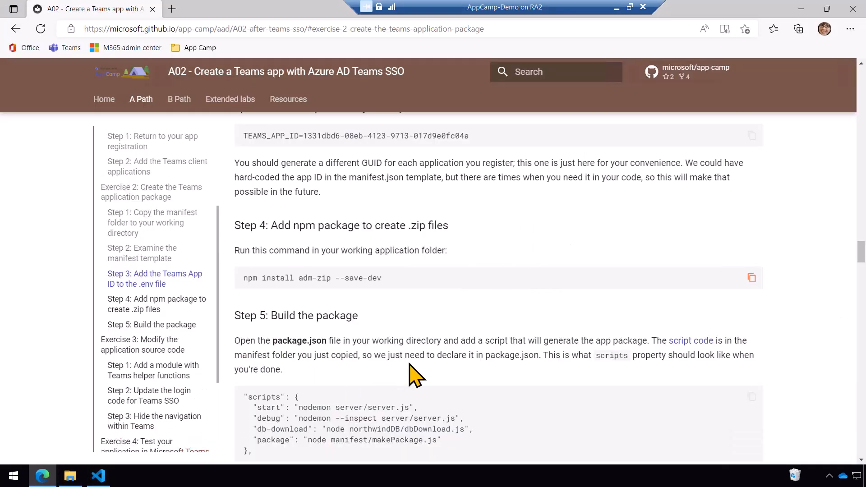
pyautogui.scroll(-2, 414, 373)
pyautogui.scroll(-2, 414, 374)
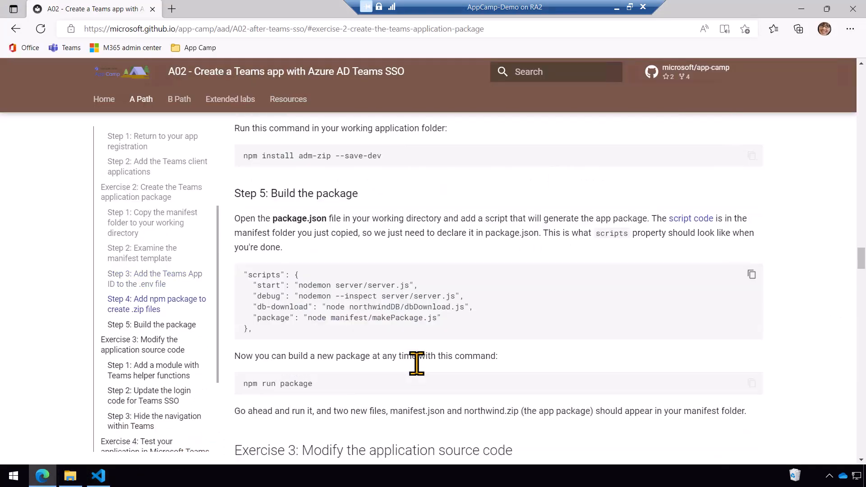
pyautogui.moveTo(470, 333)
pyautogui.moveTo(441, 318)
pyautogui.mouseDown()
pyautogui.moveTo(242, 323)
pyautogui.moveTo(243, 331)
pyautogui.mouseUp()
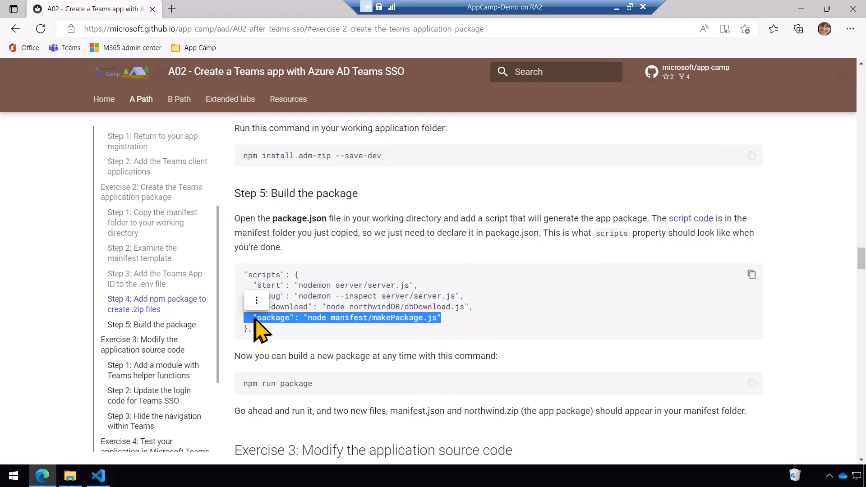
pyautogui.rightClick(260, 318)
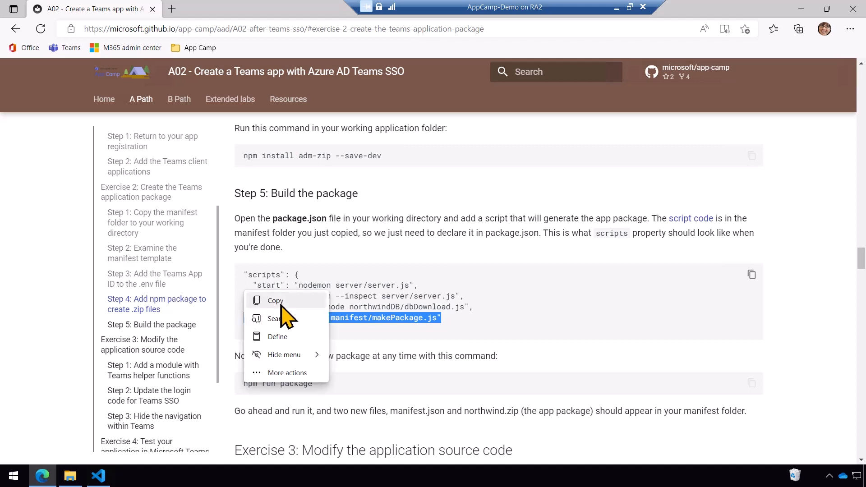
pyautogui.click(275, 300)
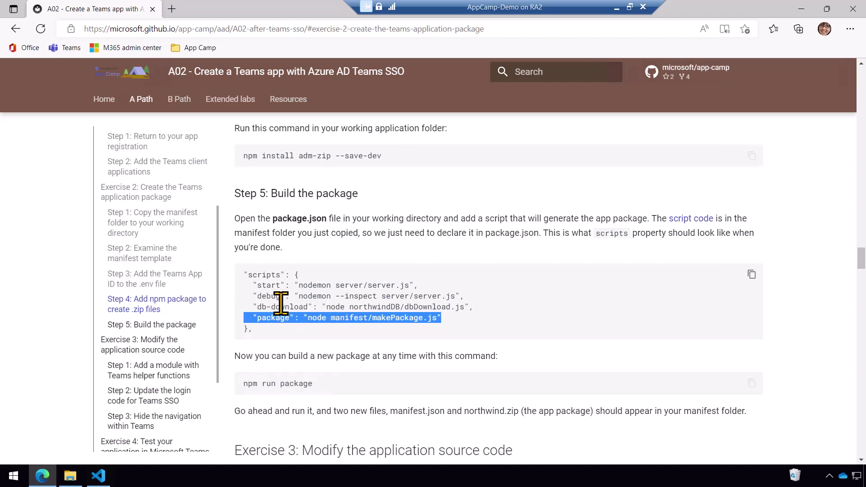
pyautogui.click(96, 475)
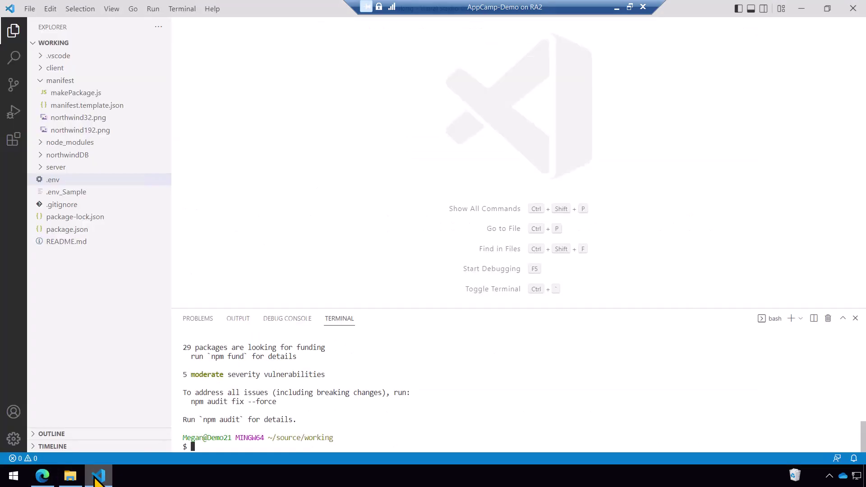
# Step: Insert the package script after db-download in package.json, save, and run npm run package
pyautogui.click(66, 228)
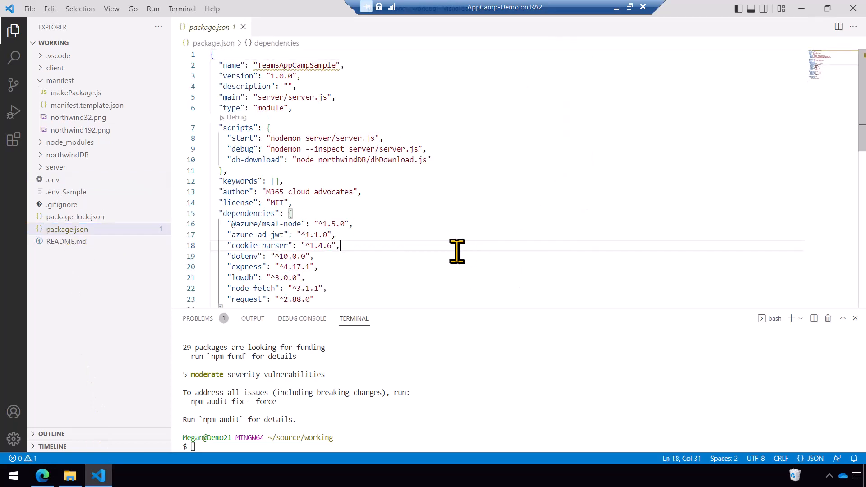
pyautogui.doubleClick(443, 159)
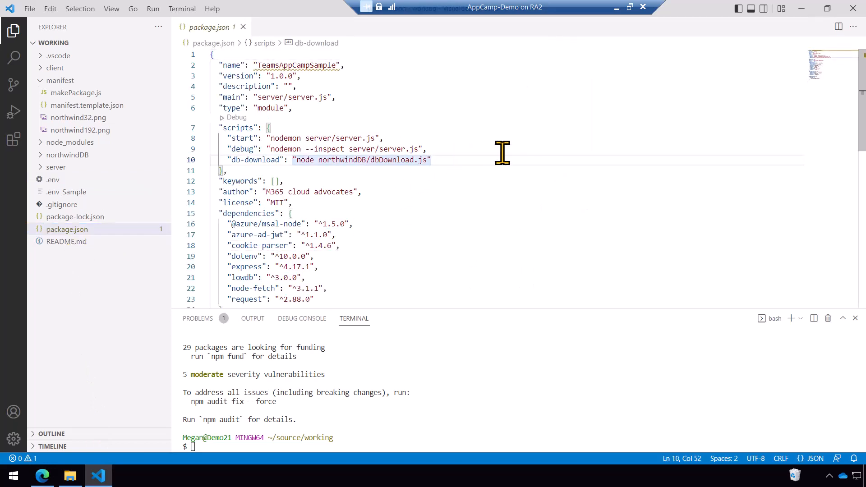
pyautogui.write(',')
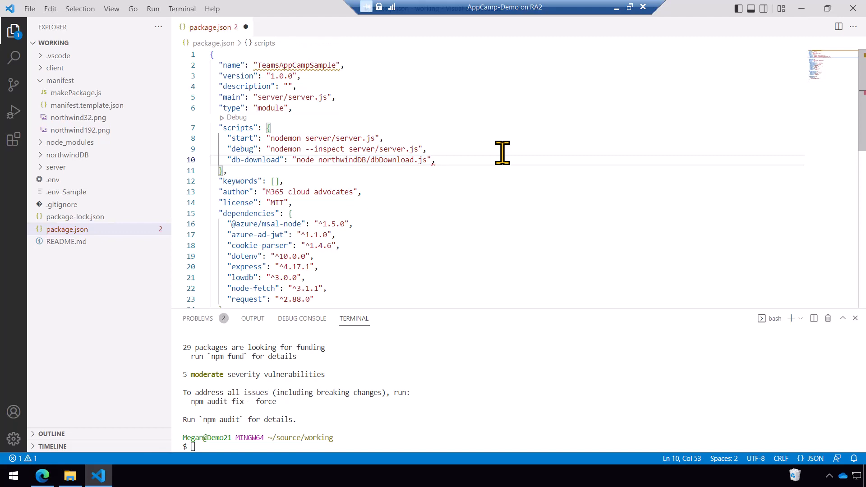
pyautogui.press('Return')
pyautogui.write('"package": "node manifest/makePackage.js"')
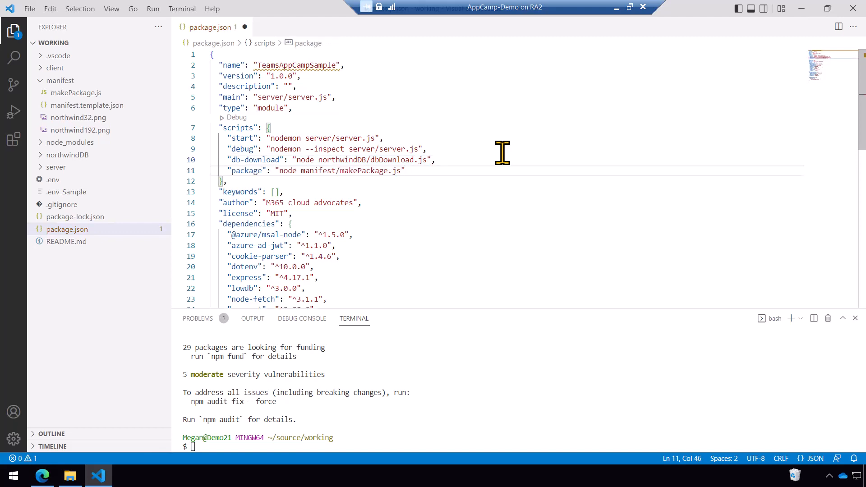
pyautogui.hotkey('ctrl', 's')
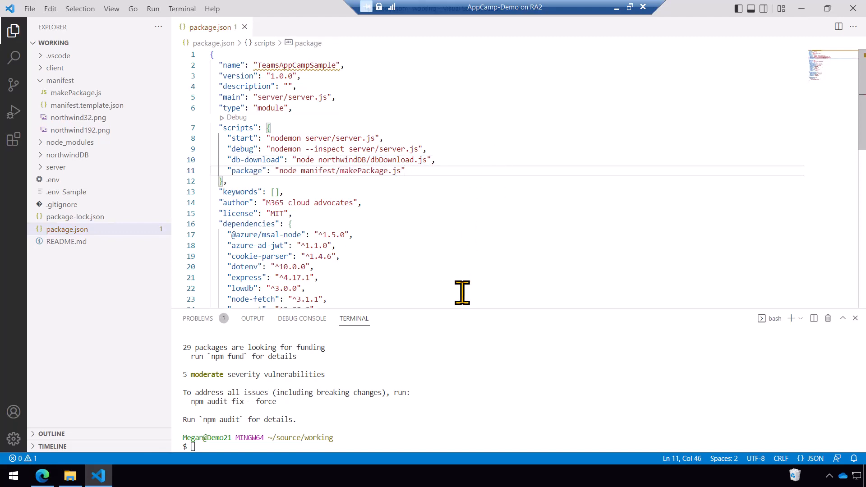
pyautogui.click(450, 447)
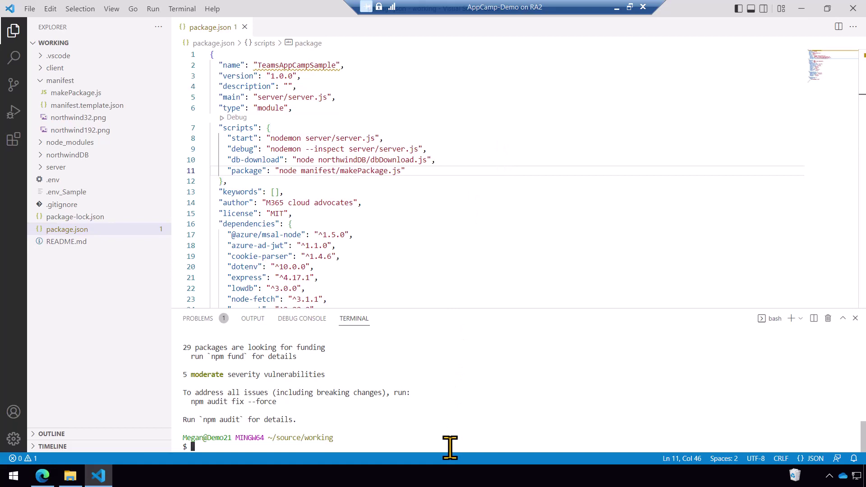
pyautogui.write('npm run ')
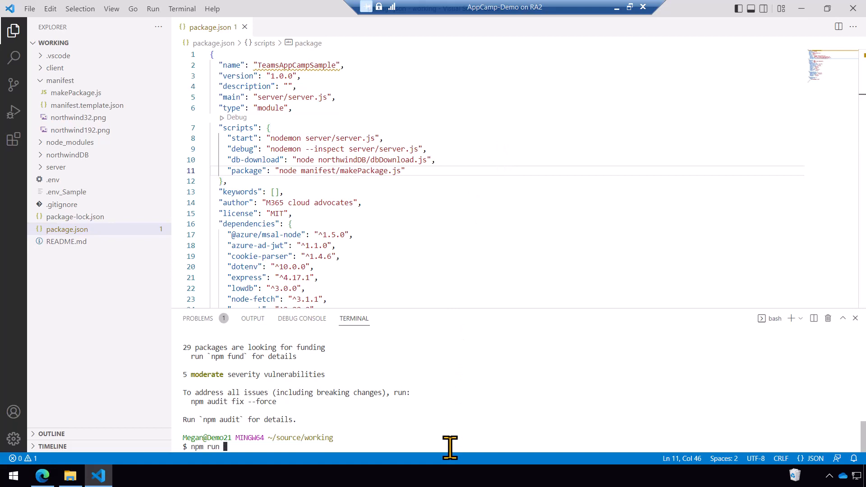
pyautogui.write('package')
pyautogui.press('Return')
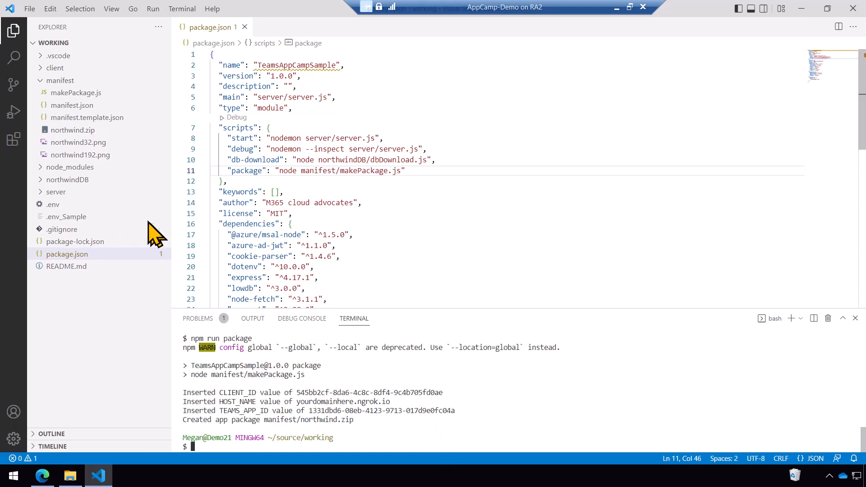
# Step: Scroll through the generated manifest.json, then copy the Exercise 3 teamsHelpers.js code from the lab
pyautogui.click(72, 105)
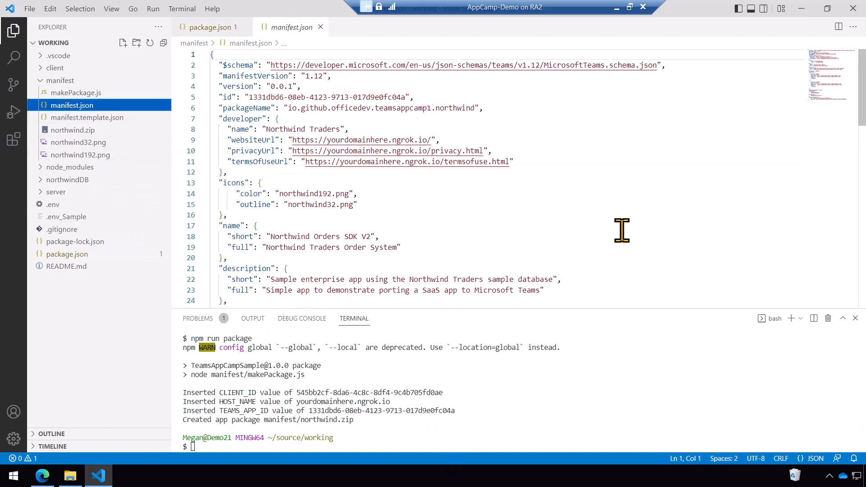
pyautogui.scroll(-2, 621, 230)
pyautogui.scroll(-2, 624, 237)
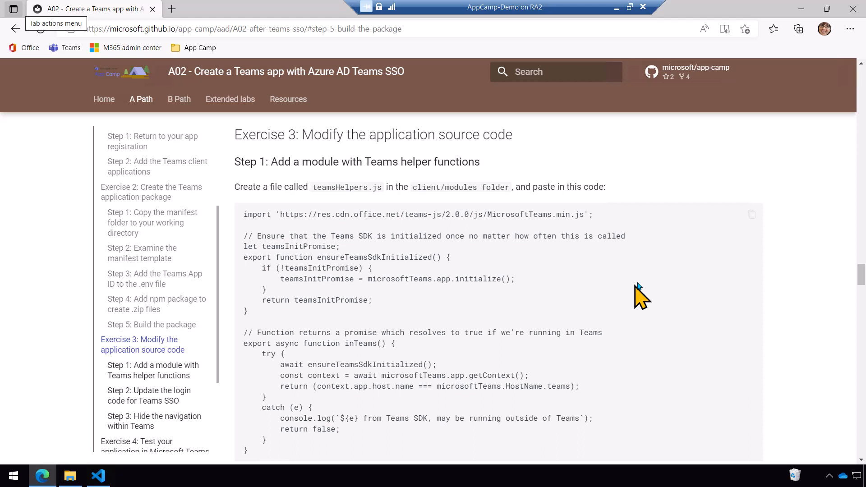
pyautogui.click(751, 215)
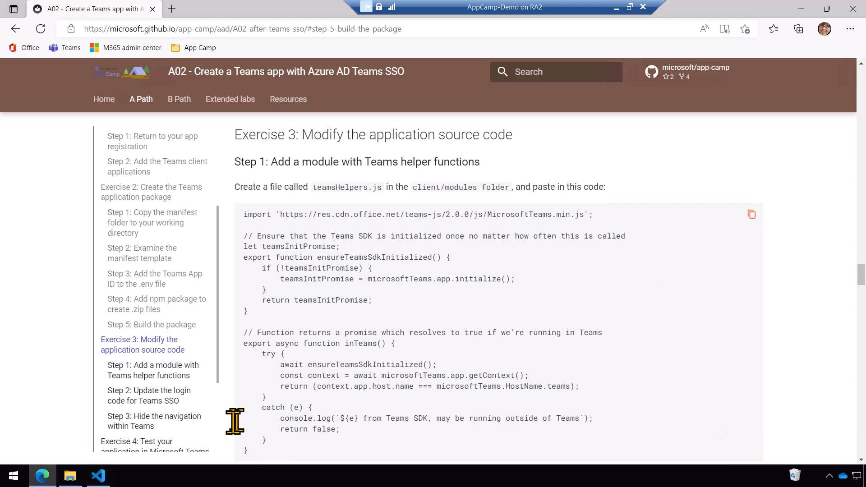
pyautogui.click(99, 478)
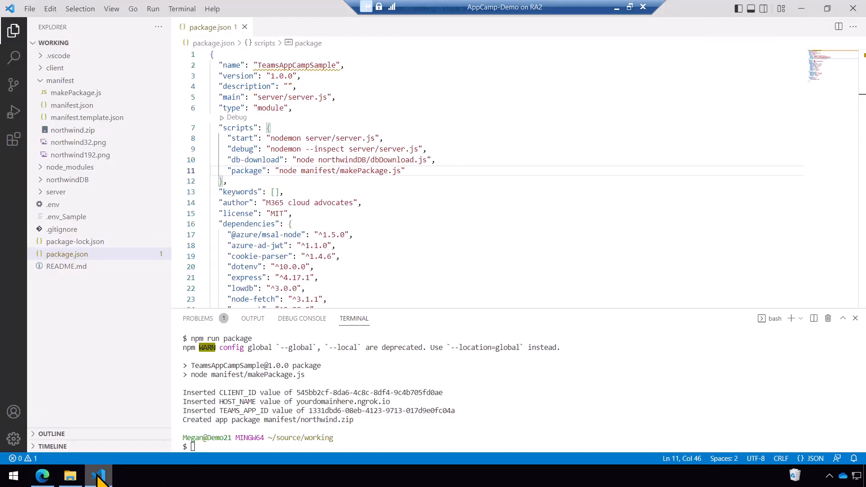
# Step: Add an empty teamsHelpers.js file under client/modules via the Explorer context menu
pyautogui.click(55, 67)
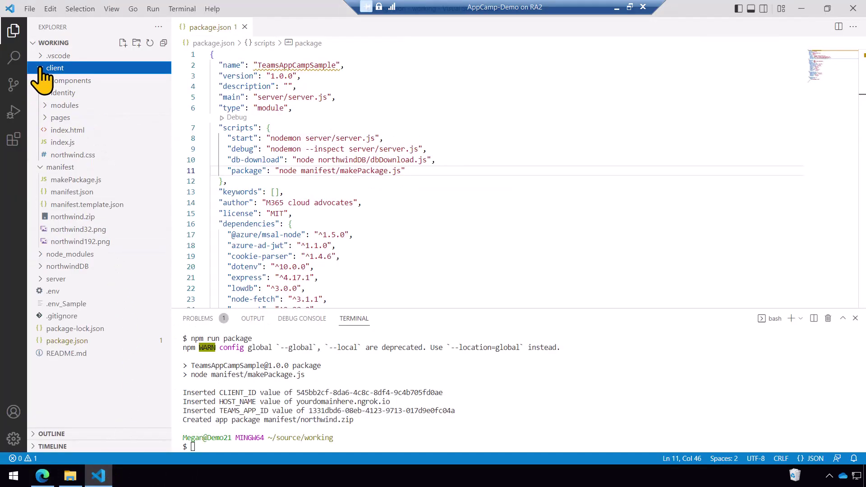
pyautogui.click(48, 107)
pyautogui.rightClick(63, 108)
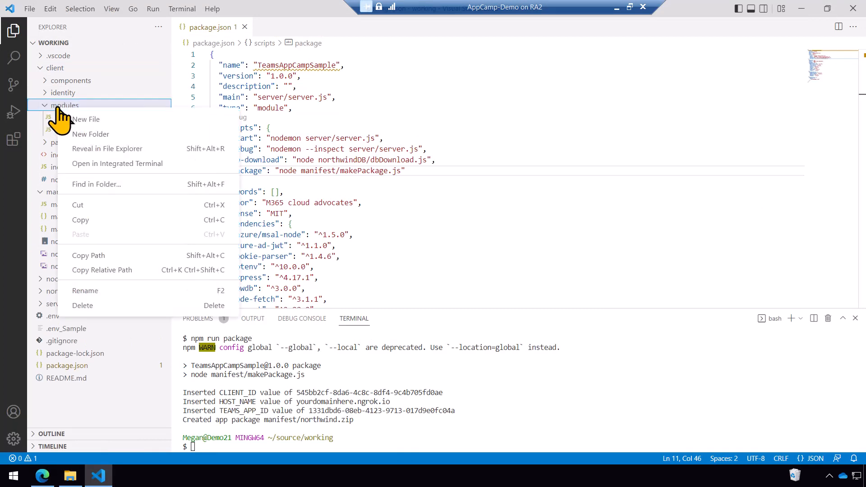
pyautogui.click(86, 119)
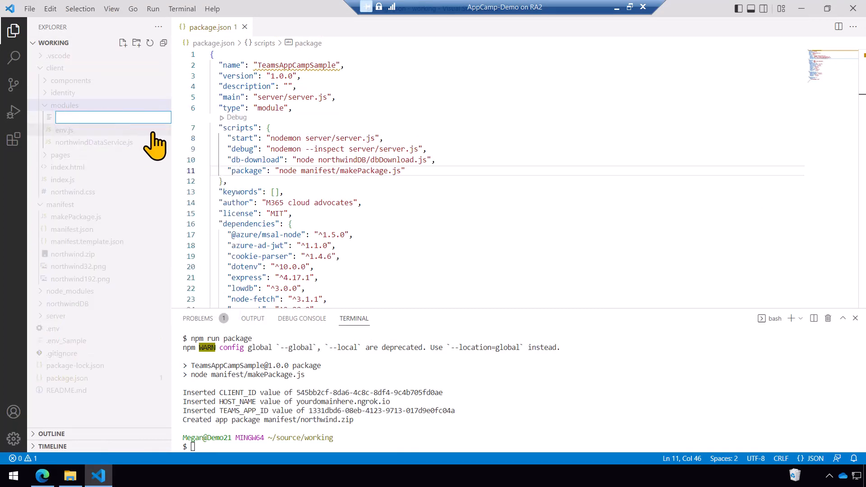
pyautogui.write('tea')
pyautogui.write('s.js')
pyautogui.press('Return')
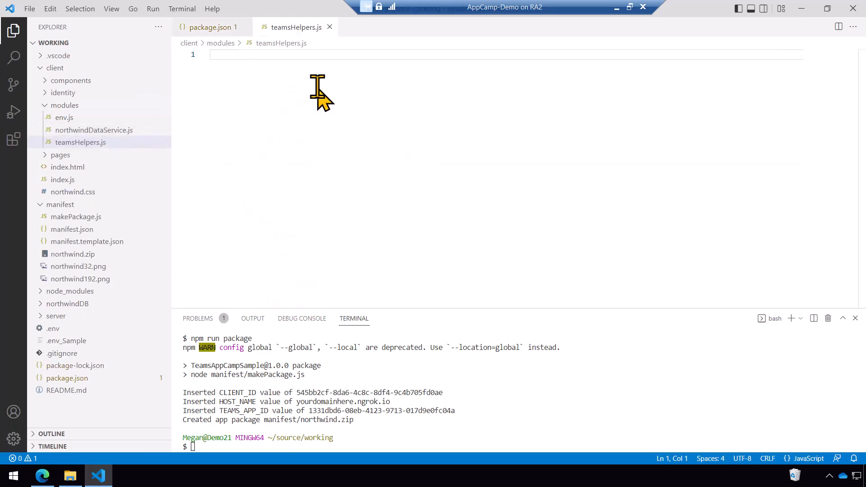
# Step: Paste the Teams SDK initialization and inTeams helper code into teamsHelpers.js, save, and return to the lab page
pyautogui.rightClick(317, 88)
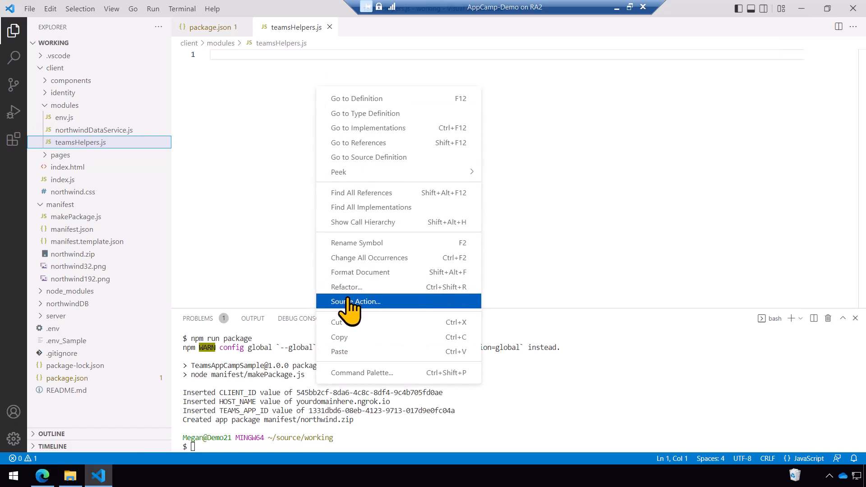
pyautogui.click(339, 352)
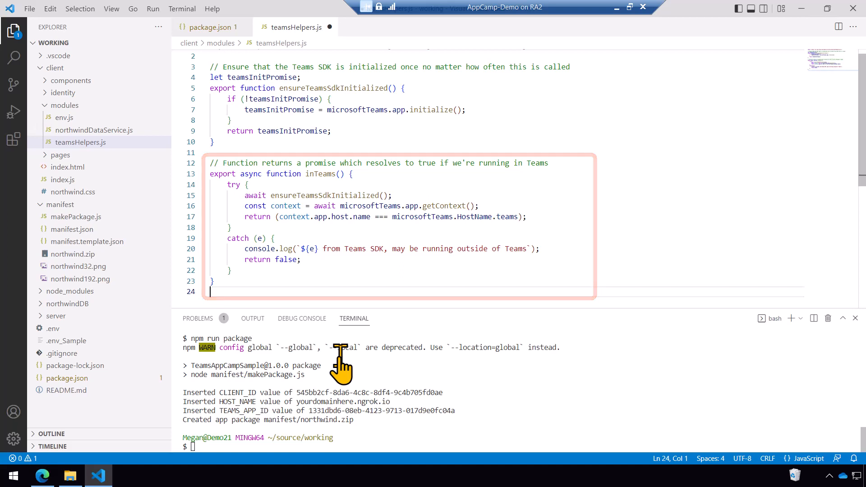
pyautogui.press('BackSpace')
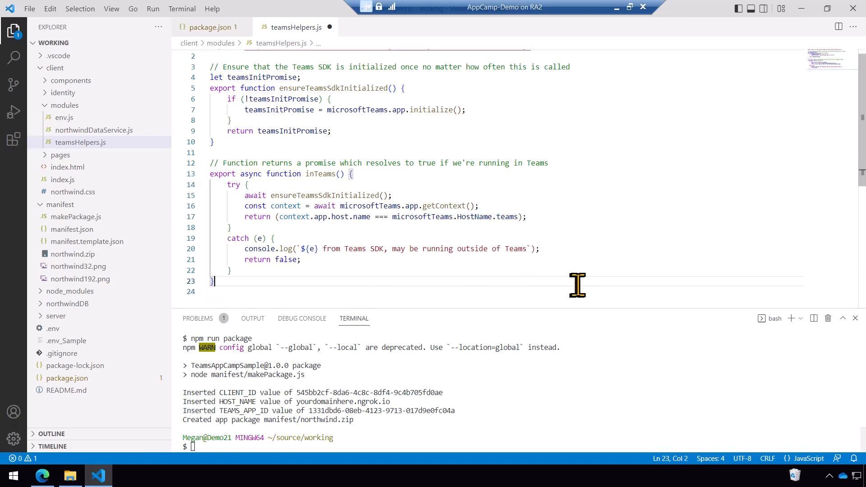
pyautogui.hotkey('ctrl', 's')
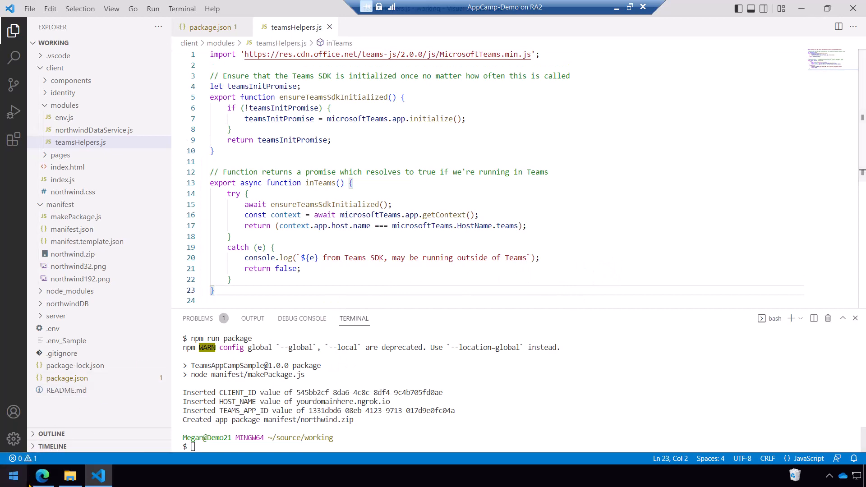
pyautogui.click(41, 475)
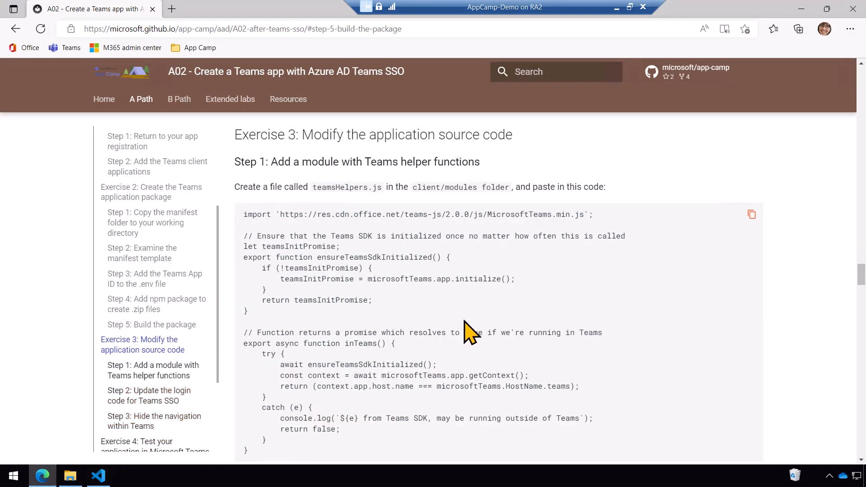
pyautogui.scroll(-4, 467, 332)
pyautogui.scroll(-1, 484, 324)
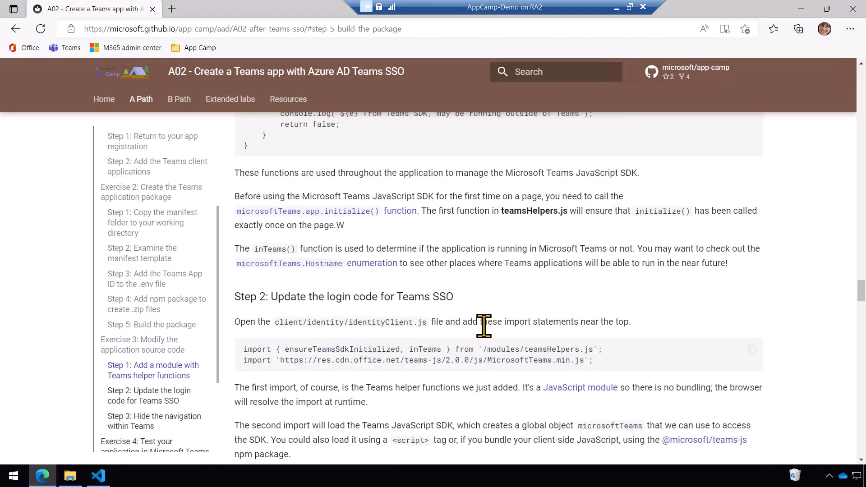
pyautogui.scroll(-1, 484, 324)
pyautogui.scroll(-1, 484, 325)
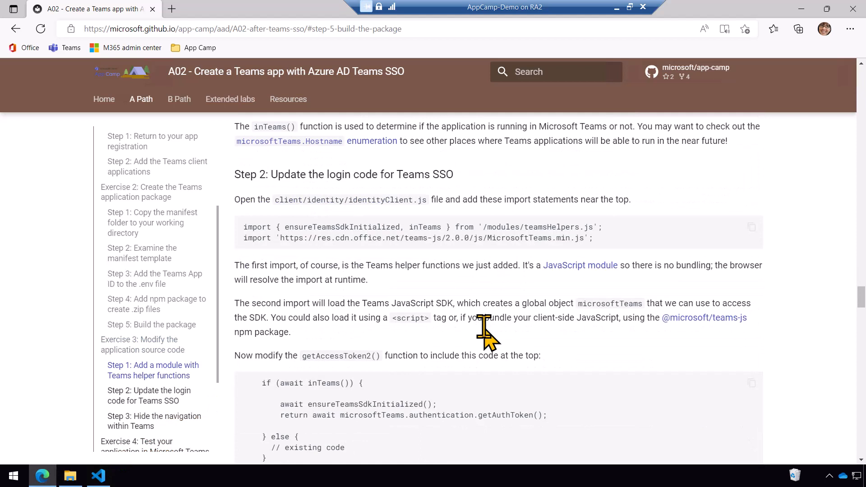
# Step: Copy the two identityClient.js import statements from the lab's Step 2 code block
pyautogui.click(752, 227)
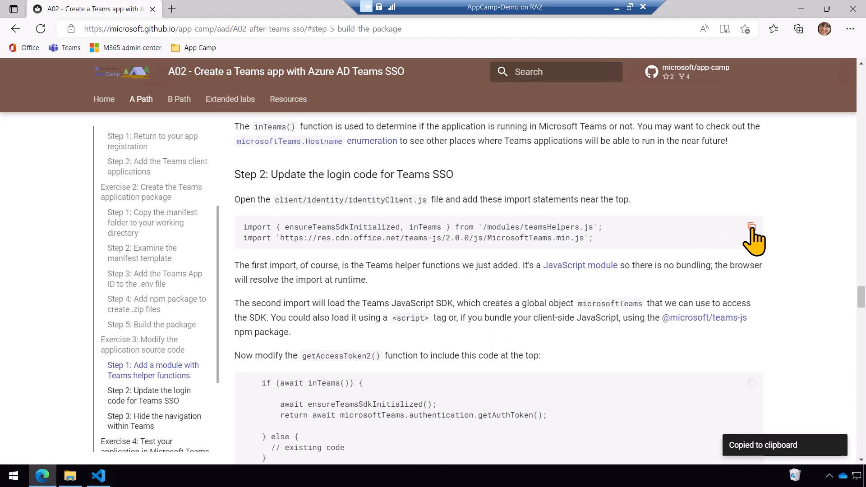
# Step: Insert the teamsHelpers and Teams SDK imports after line 4 of client/identity/identityClient.js and save
pyautogui.click(99, 476)
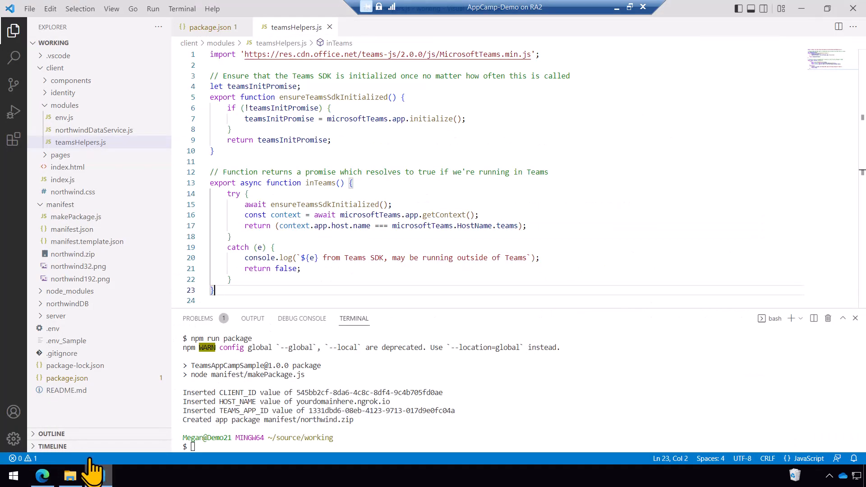
pyautogui.click(62, 93)
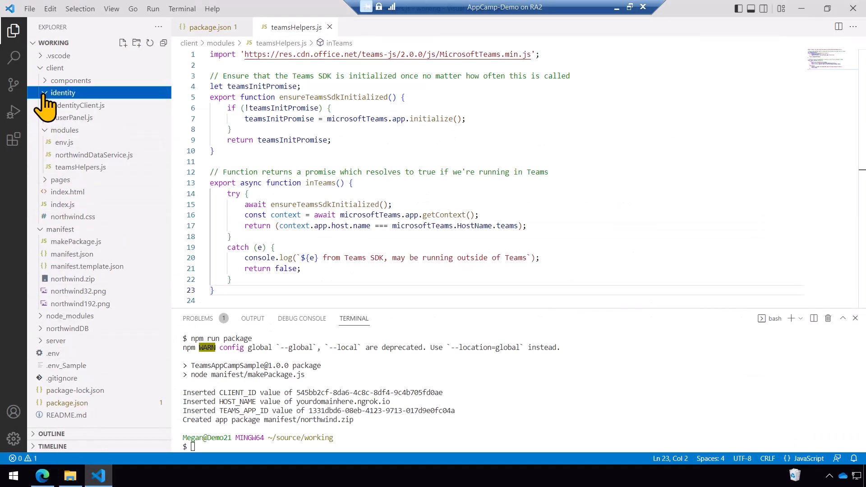
pyautogui.click(80, 104)
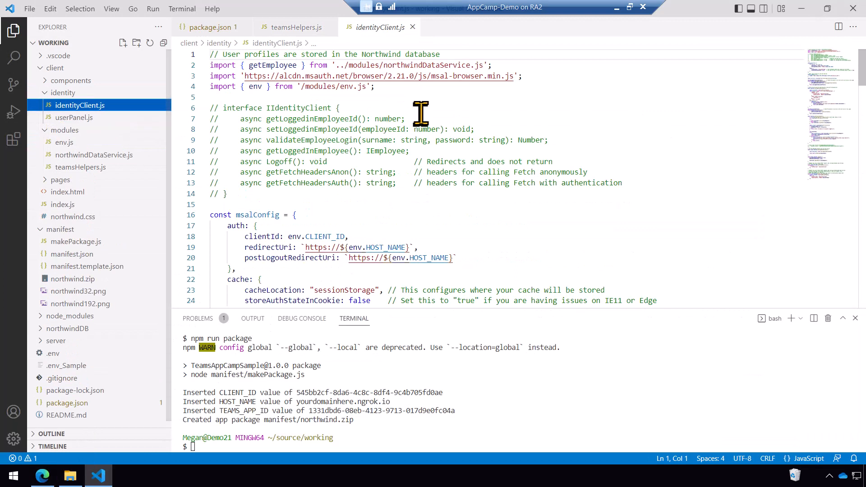
pyautogui.click(425, 87)
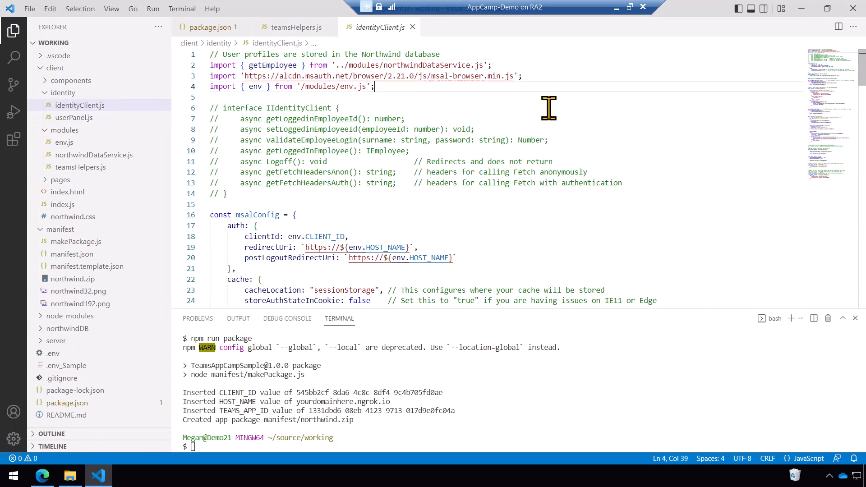
pyautogui.press('Return')
pyautogui.press('Return')
pyautogui.hotkey('ctrl', 'v')
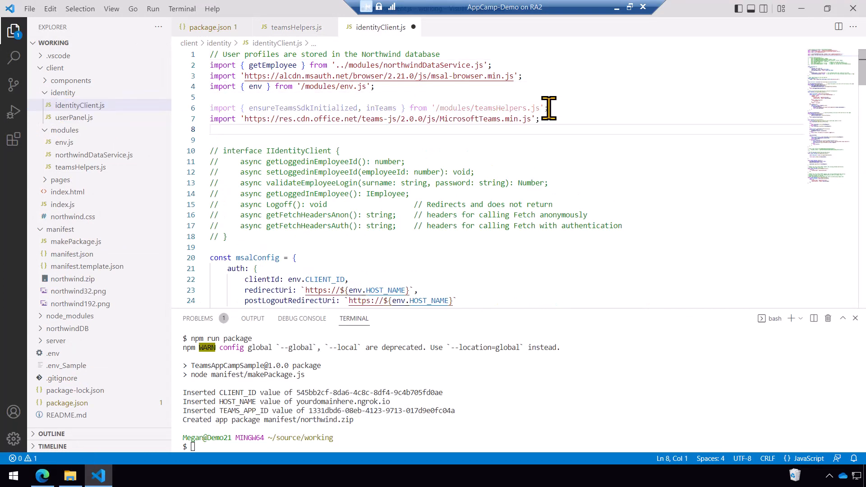
pyautogui.press('Delete')
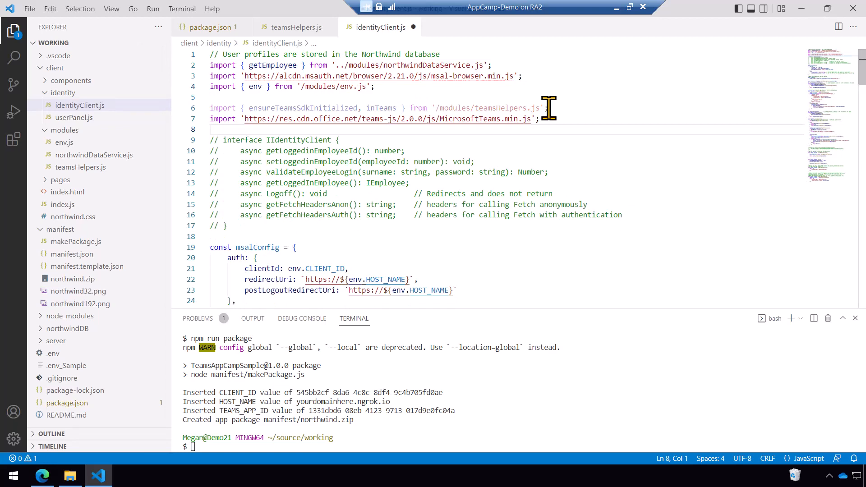
pyautogui.hotkey('ctrl', 's')
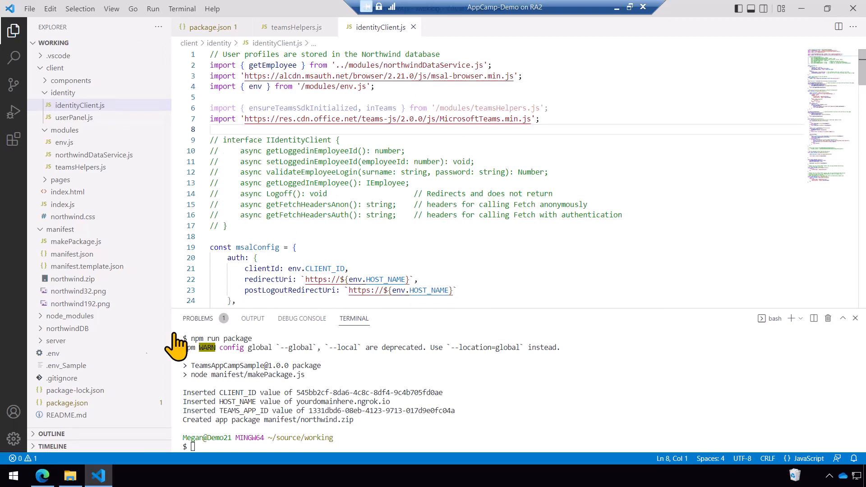
# Step: Copy the getAccessToken2() inTeams if/else snippet from the lab page and return to the editor
pyautogui.click(42, 476)
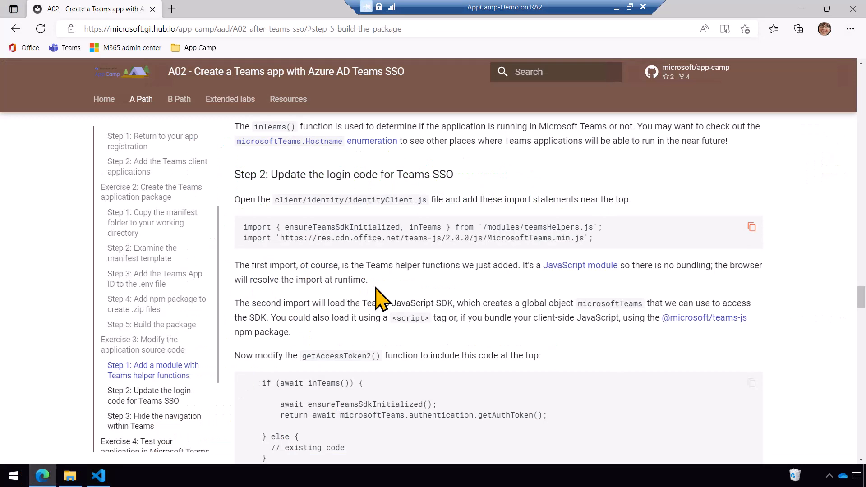
pyautogui.scroll(-2, 473, 305)
pyautogui.scroll(-1, 474, 304)
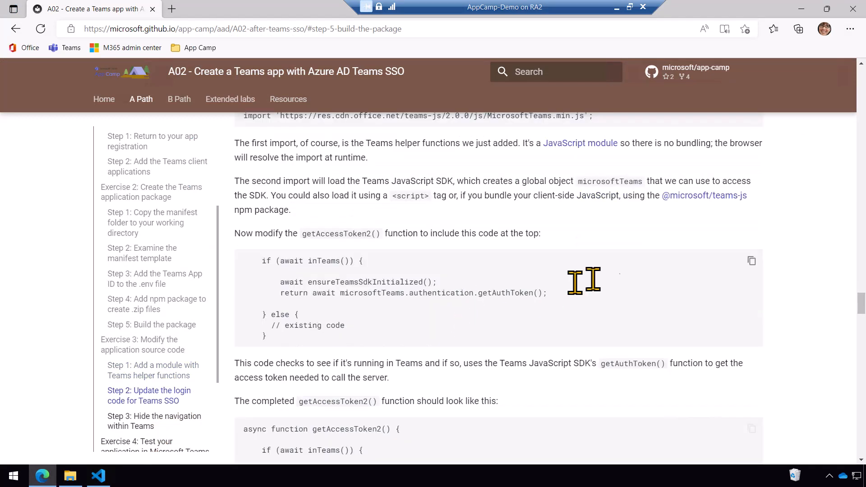
pyautogui.click(751, 261)
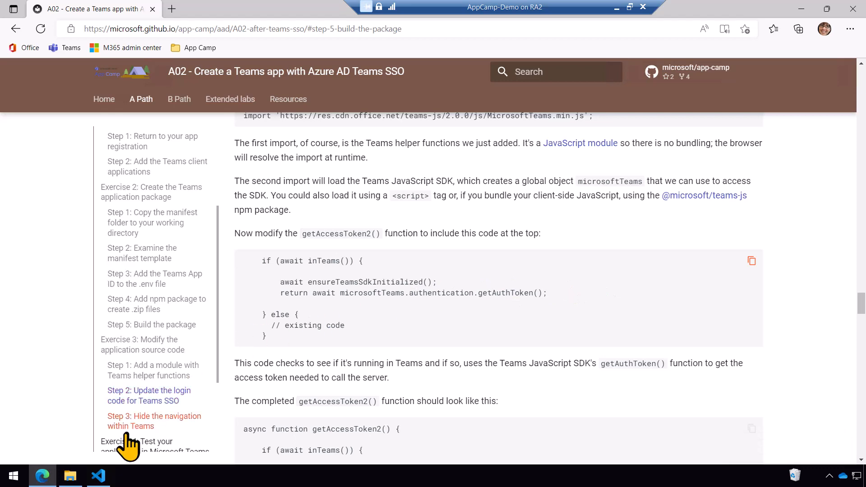
pyautogui.click(98, 476)
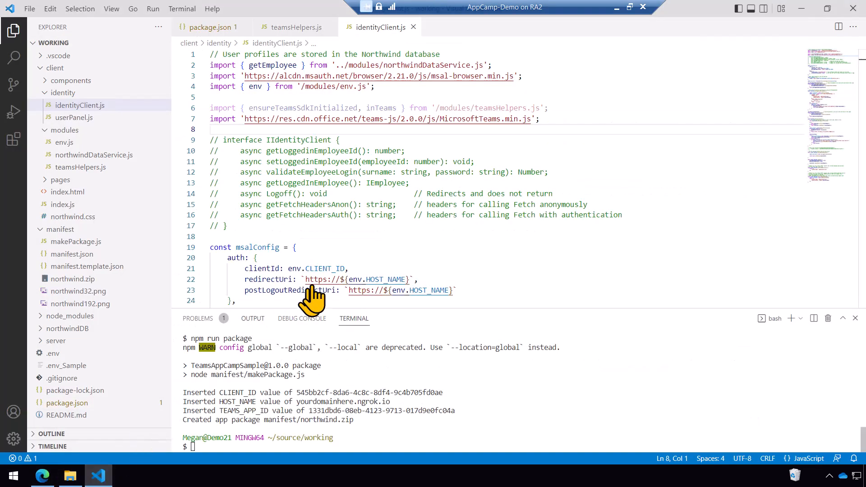
# Step: Insert the inTeams if/else block at the top of getAccessToken2 and remove the placeholder comment and brace
pyautogui.click(369, 247)
pyautogui.scroll(-4, 385, 247)
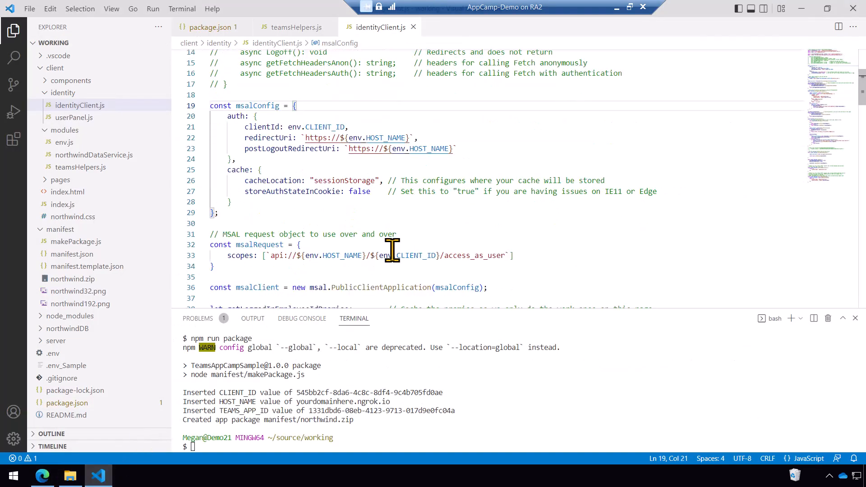
pyautogui.scroll(-4, 393, 250)
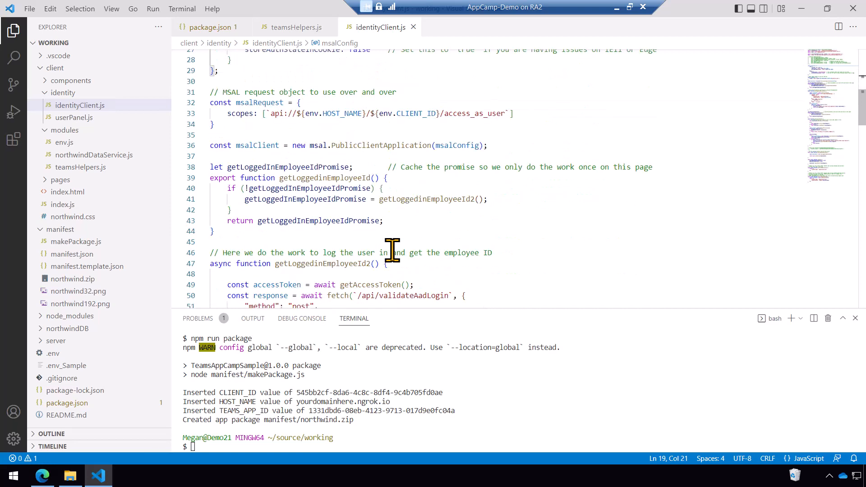
pyautogui.scroll(-5, 392, 250)
pyautogui.scroll(-4, 393, 251)
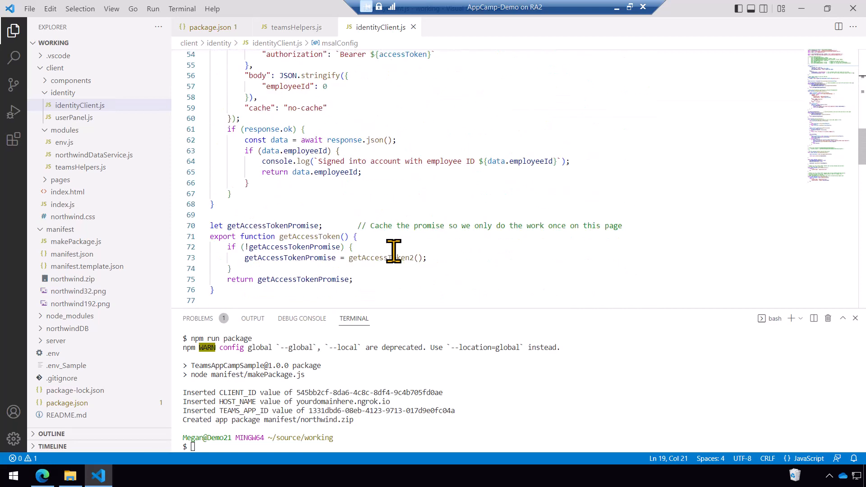
pyautogui.scroll(-4, 393, 251)
pyautogui.scroll(-2, 393, 250)
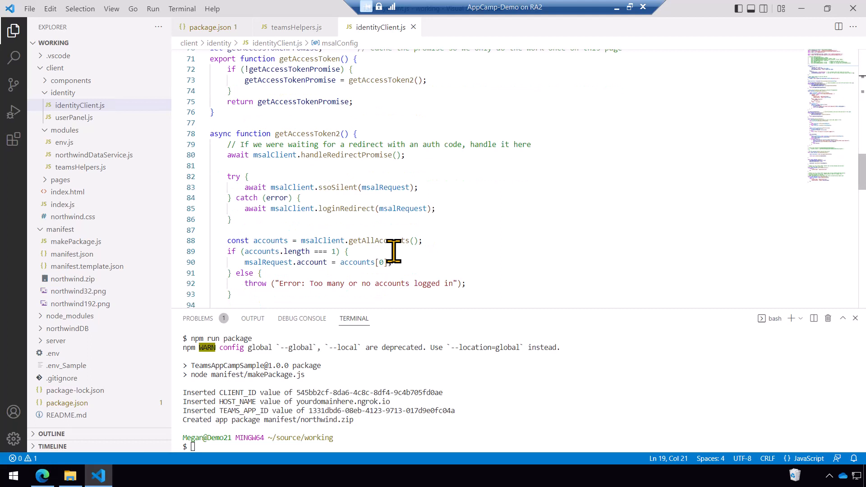
pyautogui.click(379, 133)
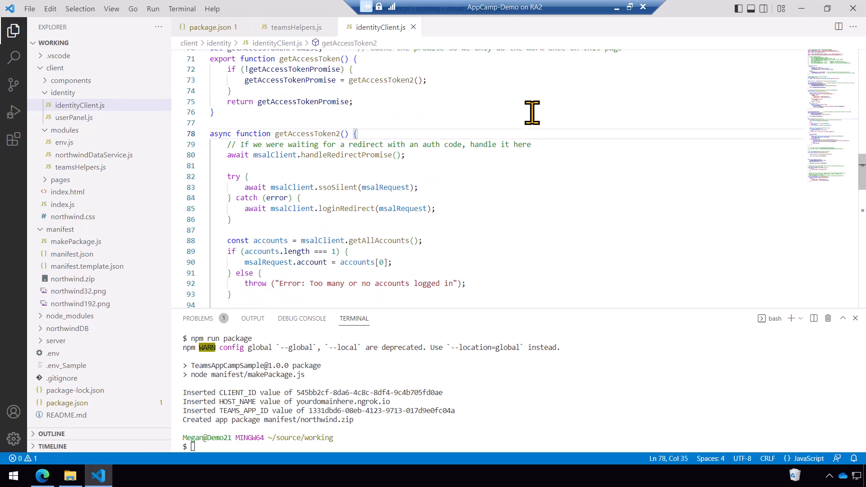
pyautogui.press('Return')
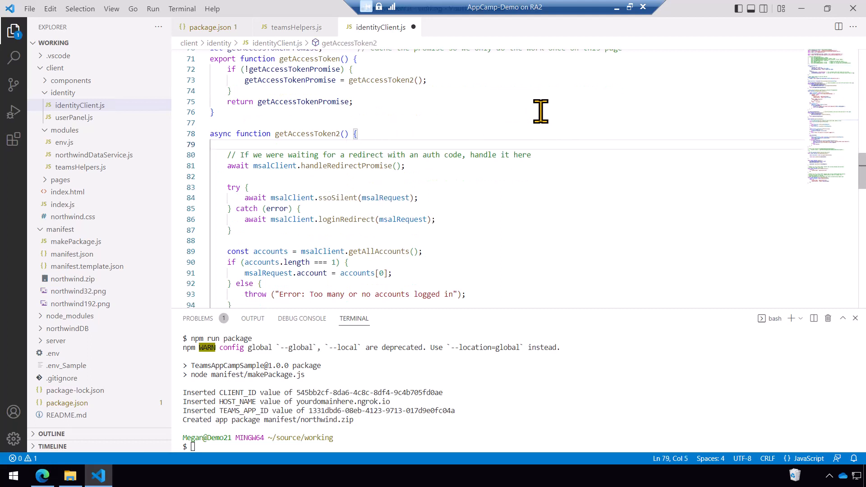
pyautogui.hotkey('ctrl', 'v')
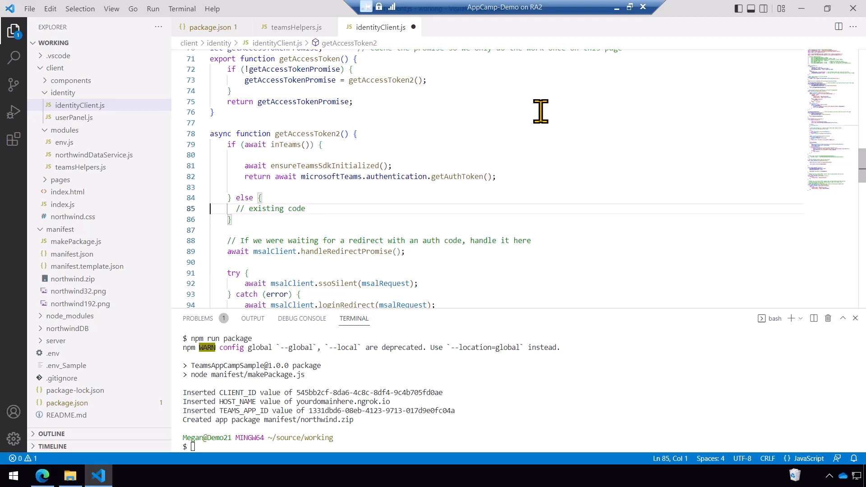
pyautogui.hotkey('shift', 'Up')
pyautogui.hotkey('shift', 'Up')
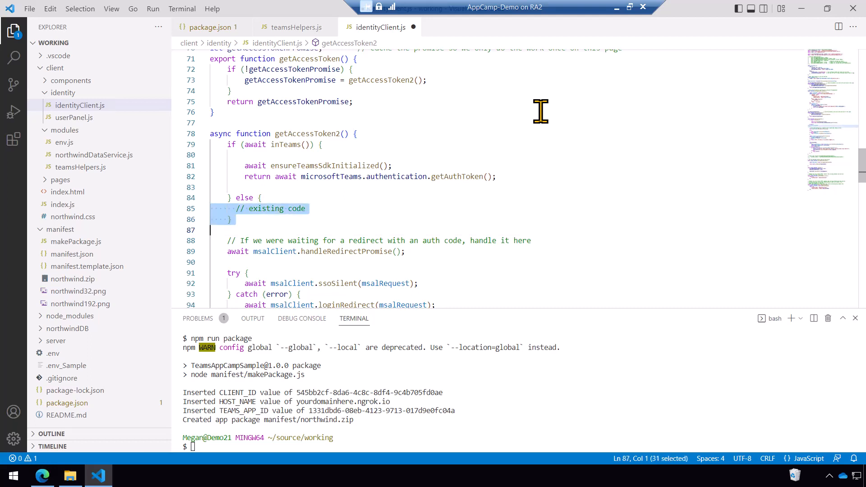
pyautogui.press('Delete')
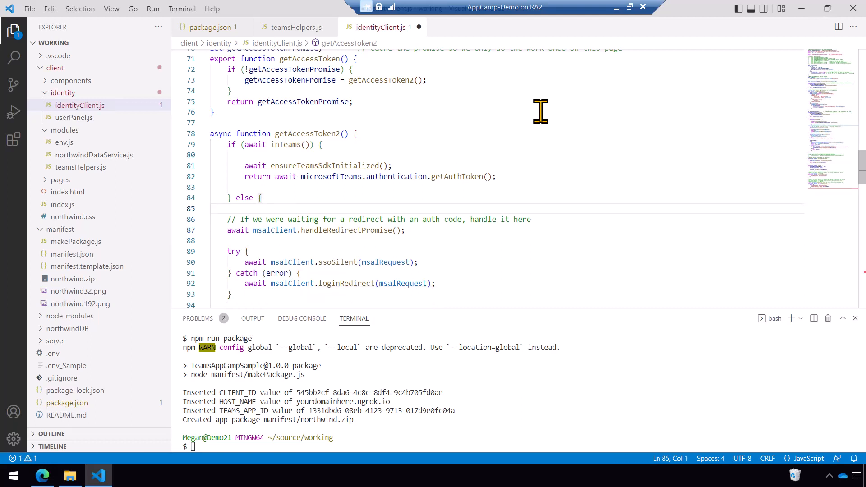
pyautogui.scroll(-3, 550, 216)
pyautogui.scroll(-3, 535, 231)
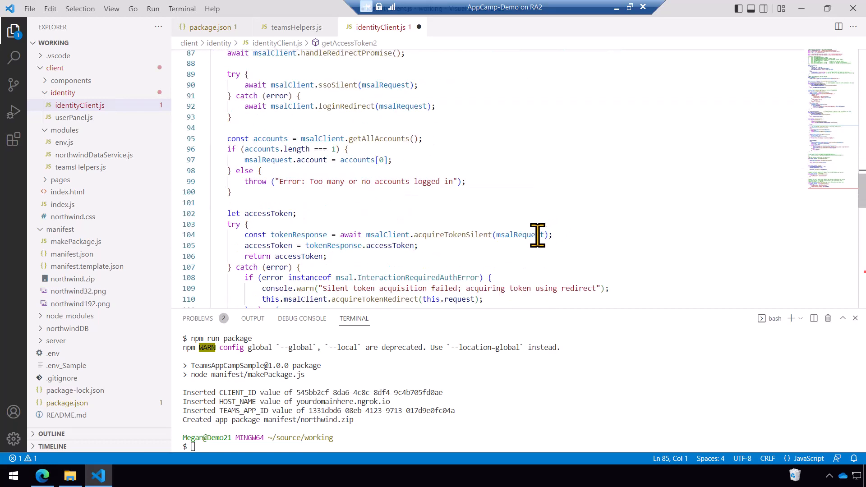
pyautogui.scroll(-3, 528, 239)
# Step: Close the else branch after the existing MSAL code and reformat the whole document's indentation
pyautogui.click(272, 261)
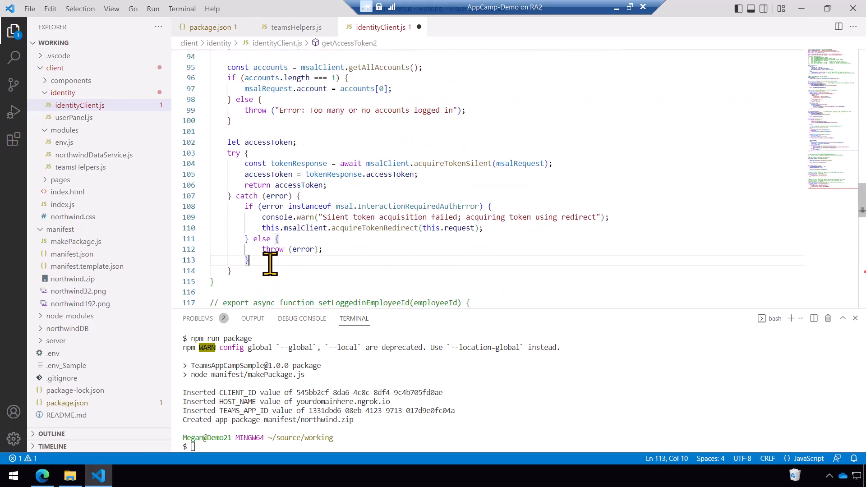
pyautogui.write('}')
pyautogui.press('Return')
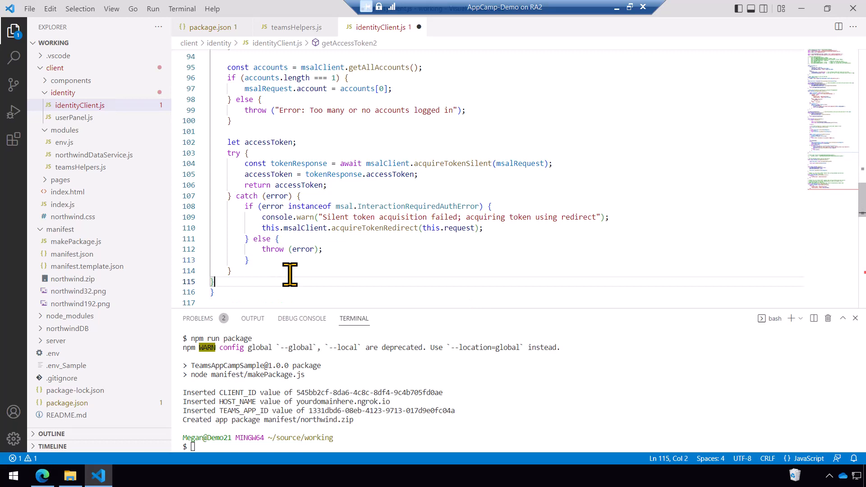
pyautogui.rightClick(332, 226)
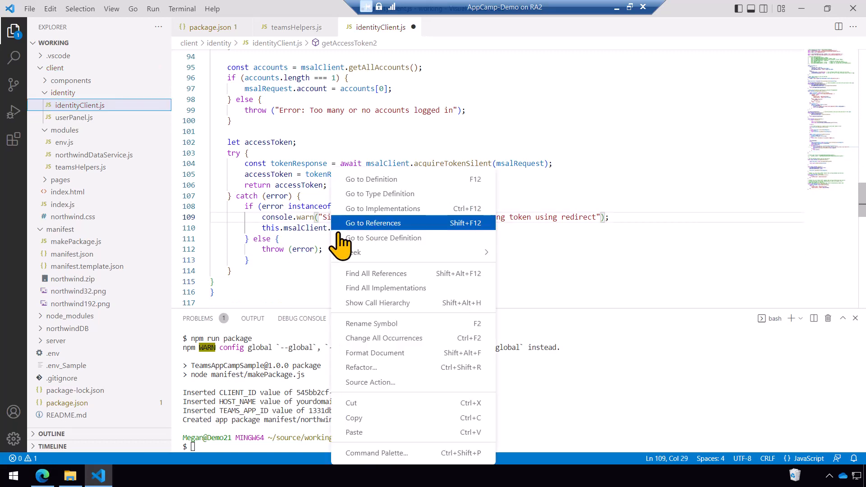
pyautogui.click(378, 353)
pyautogui.click(517, 195)
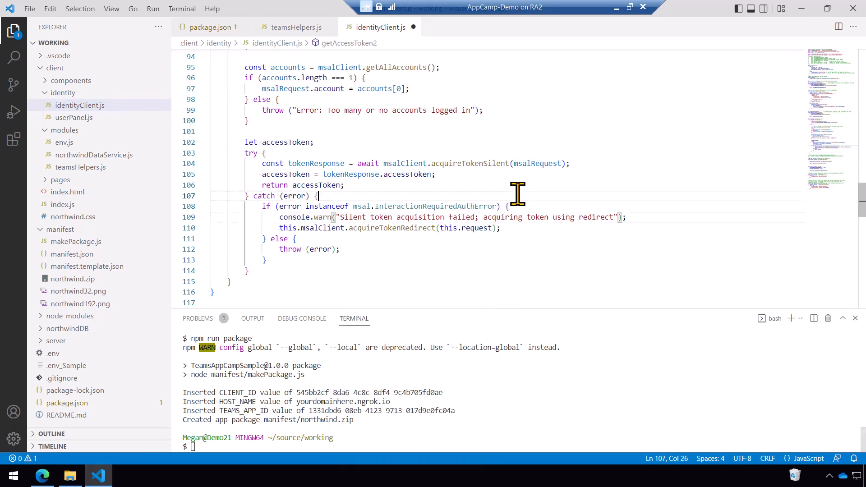
pyautogui.scroll(5, 518, 195)
pyautogui.scroll(5, 522, 196)
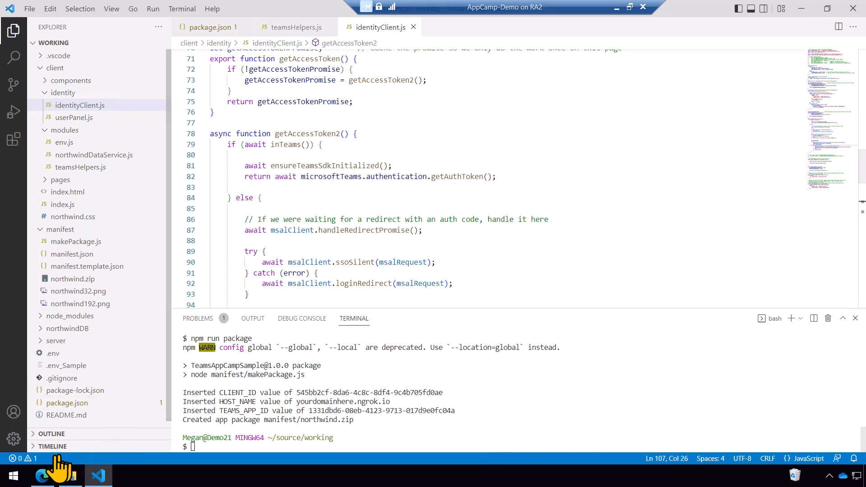
# Step: Copy the updated logoff function snippet from the lab page and return to the editor
pyautogui.click(42, 476)
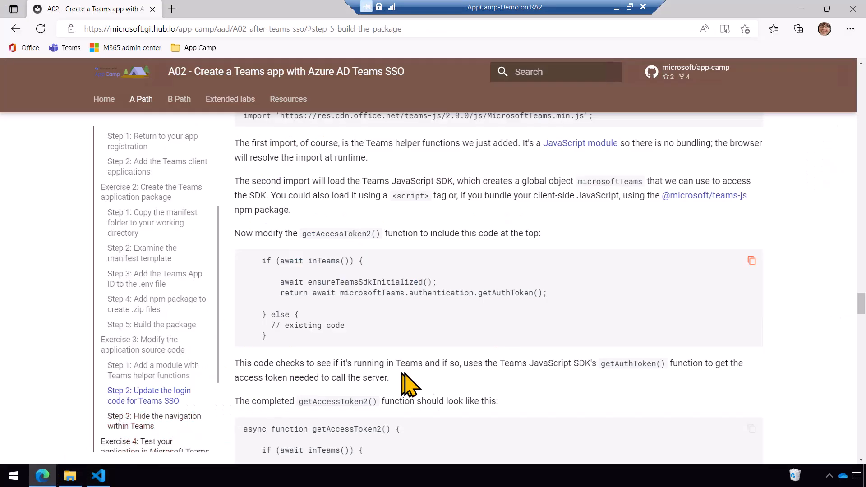
pyautogui.moveTo(464, 364); pyautogui.dragTo(474, 382)
pyautogui.rightClick(473, 382)
pyautogui.scroll(-5, 597, 330)
pyautogui.scroll(-5, 597, 330)
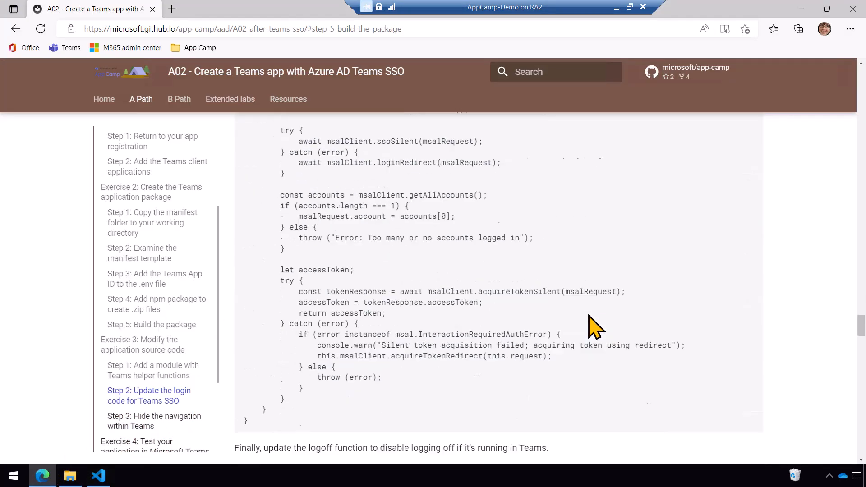
pyautogui.scroll(-3, 596, 330)
pyautogui.scroll(-3, 597, 330)
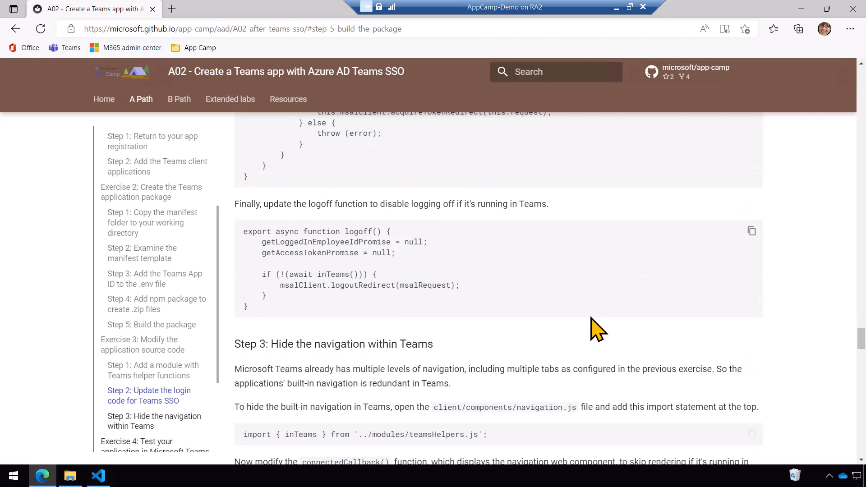
pyautogui.click(750, 233)
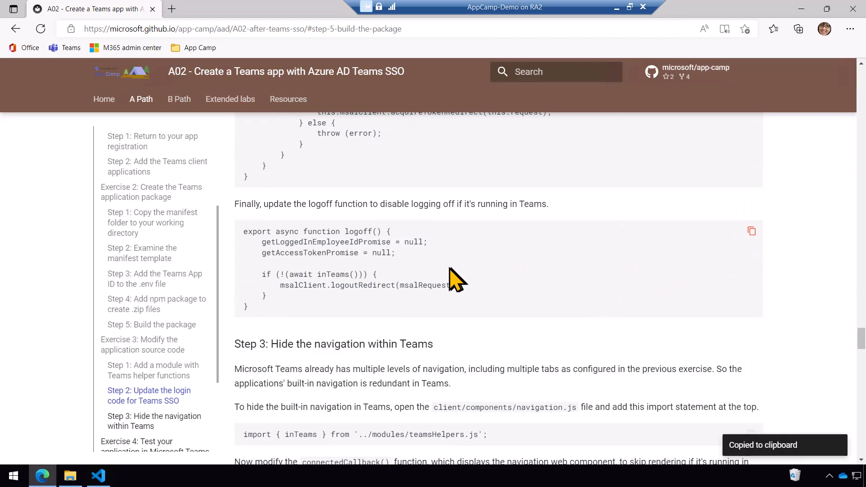
pyautogui.click(98, 476)
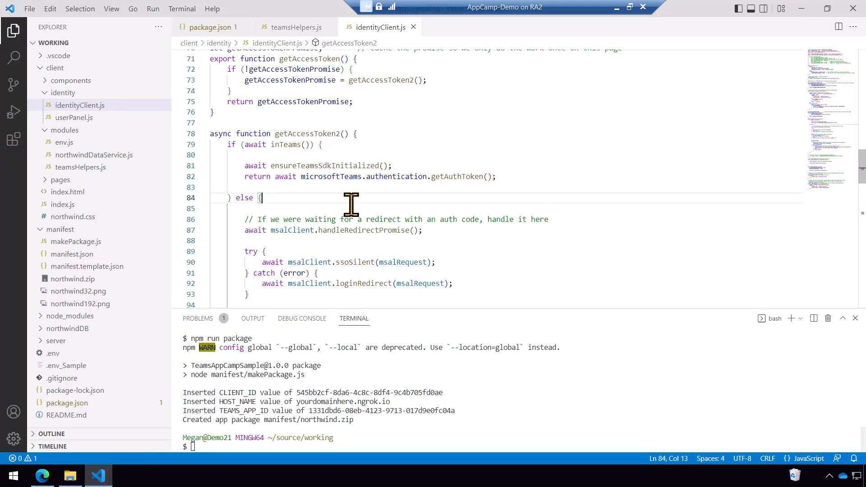
pyautogui.scroll(-4, 359, 198)
pyautogui.scroll(-4, 360, 198)
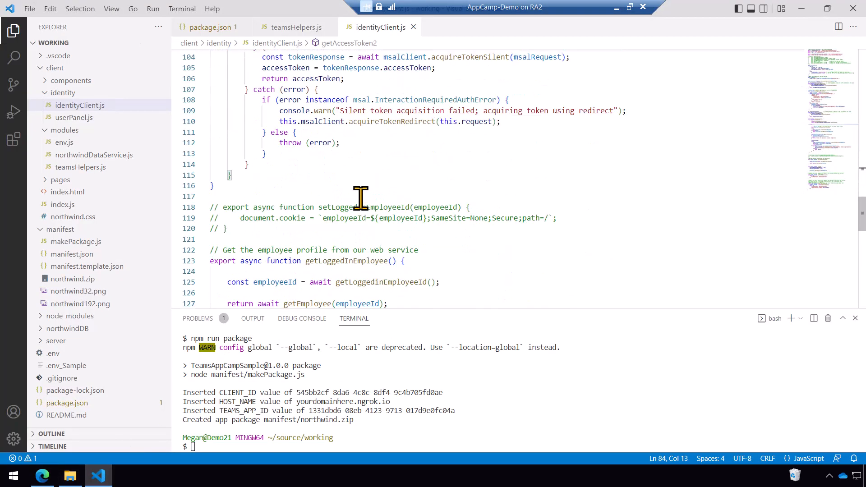
pyautogui.scroll(-5, 360, 198)
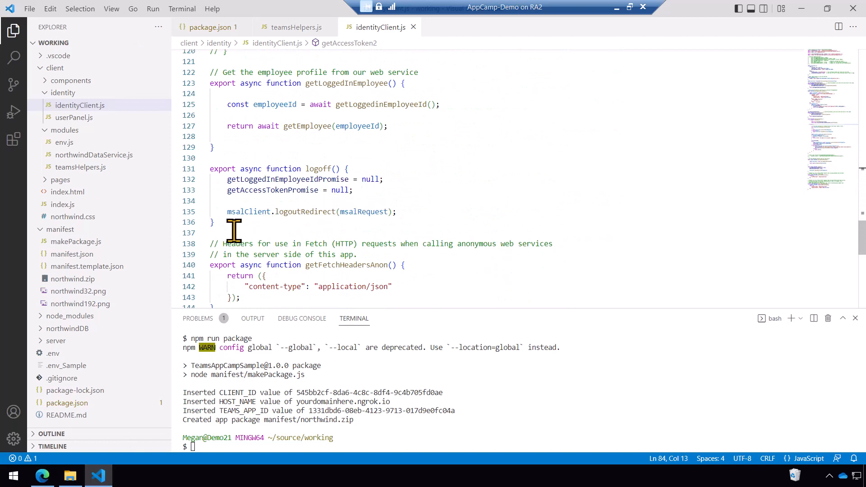
# Step: Replace the existing logoff function with the Teams-aware version that calls logoutRedirect only outside Teams
pyautogui.moveTo(216, 223); pyautogui.dragTo(191, 174)
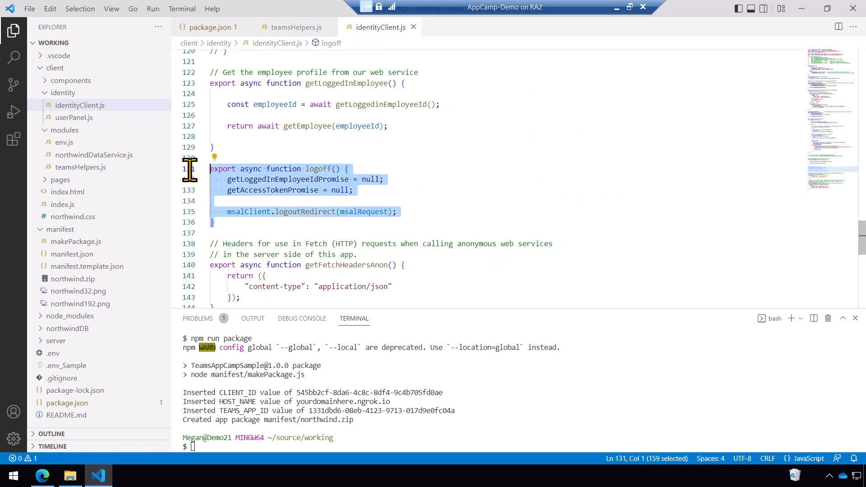
pyautogui.hotkey('ctrl', 'v')
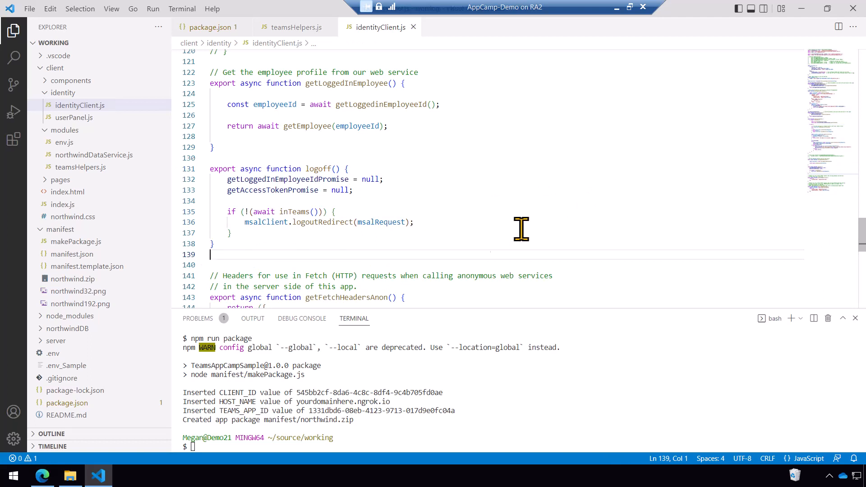
# Step: Copy the Step 3 import { inTeams } statement for the navigation component from the lab page
pyautogui.click(43, 476)
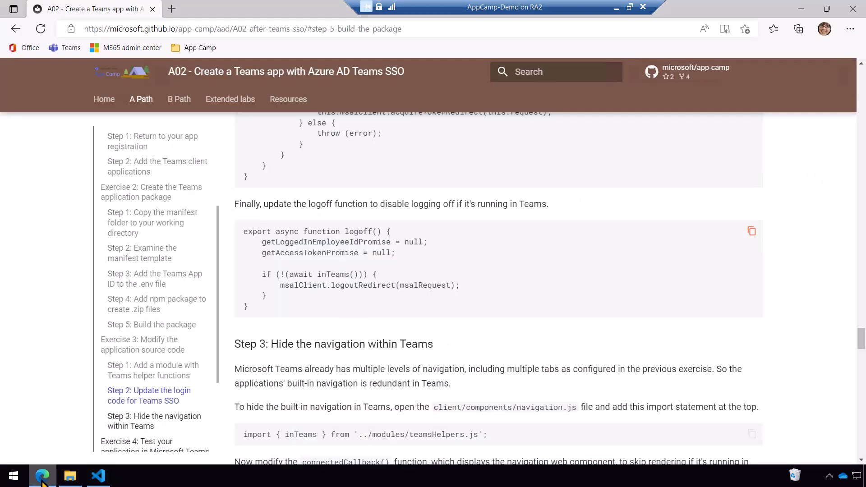
pyautogui.scroll(-2, 568, 366)
pyautogui.scroll(-2, 602, 345)
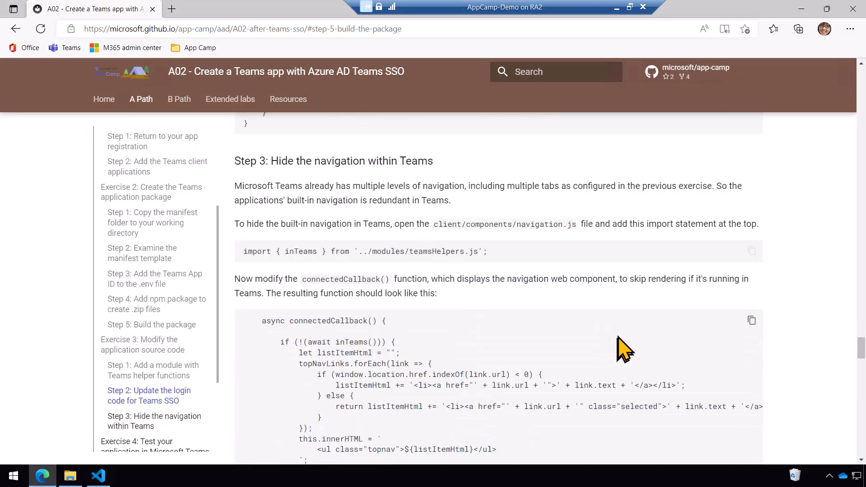
pyautogui.click(751, 251)
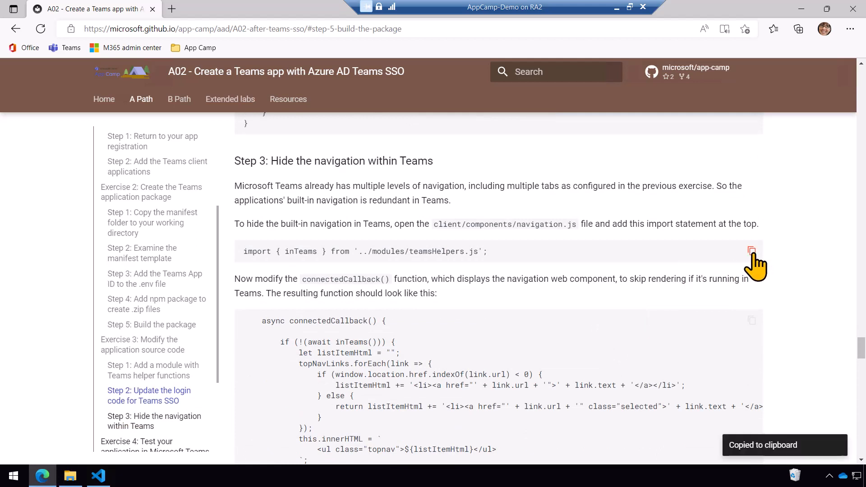
# Step: Add the inTeams import as the first line of client/components/navigation.js
pyautogui.click(99, 475)
pyautogui.moveTo(86, 265)
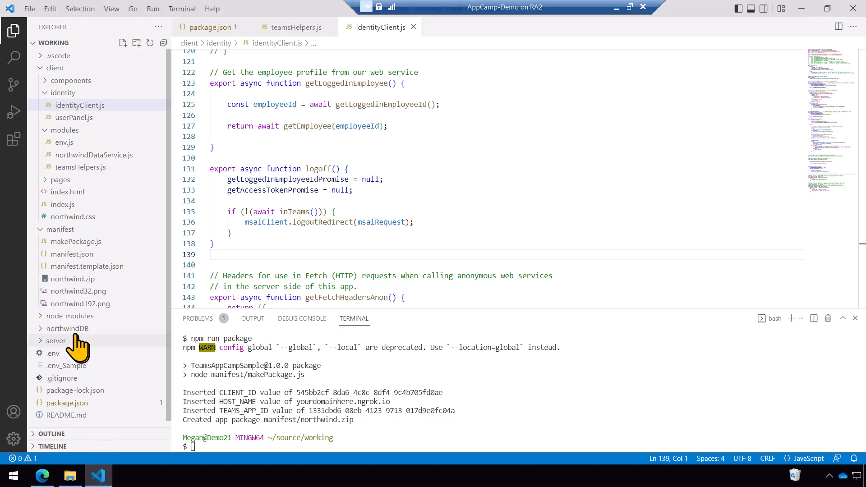
pyautogui.click(71, 80)
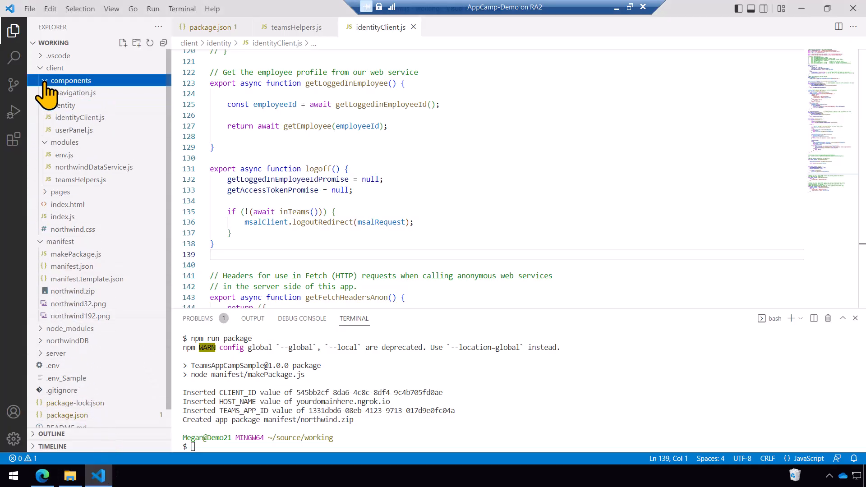
pyautogui.click(75, 92)
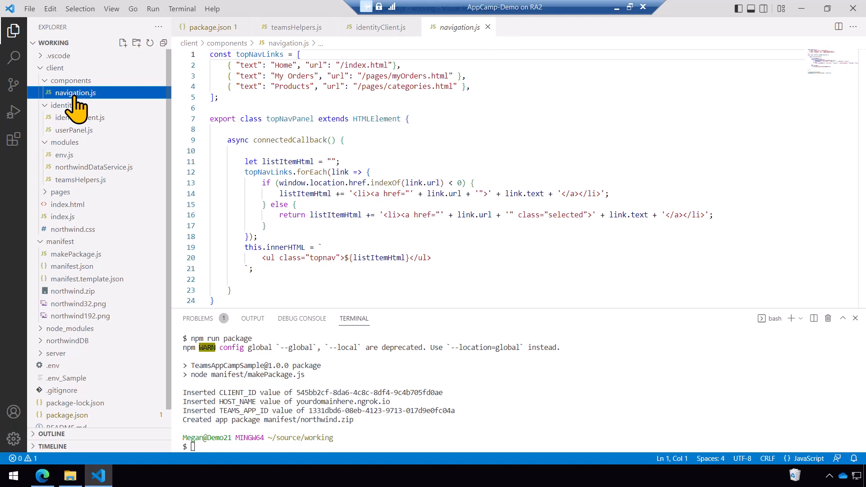
pyautogui.click(271, 99)
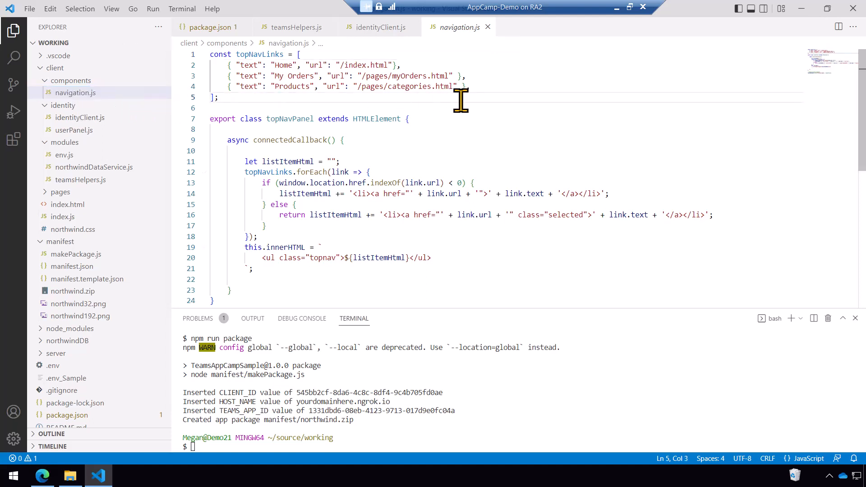
pyautogui.press('Up')
pyautogui.press('Up')
pyautogui.press('Up')
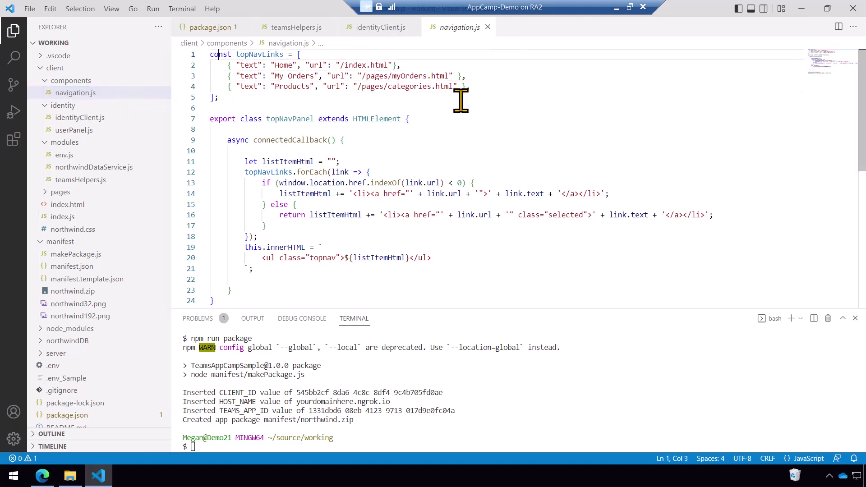
pyautogui.press('Return')
pyautogui.press('Up')
pyautogui.hotkey('ctrl', 'v')
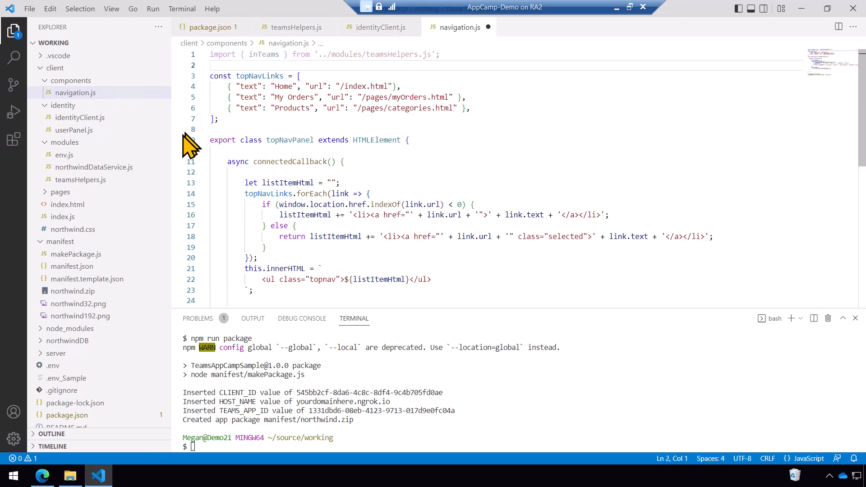
# Step: Replace the connectedCallback body (lines 12-25) with the lab's version wrapped in if (!(await inTeams()))
pyautogui.click(42, 476)
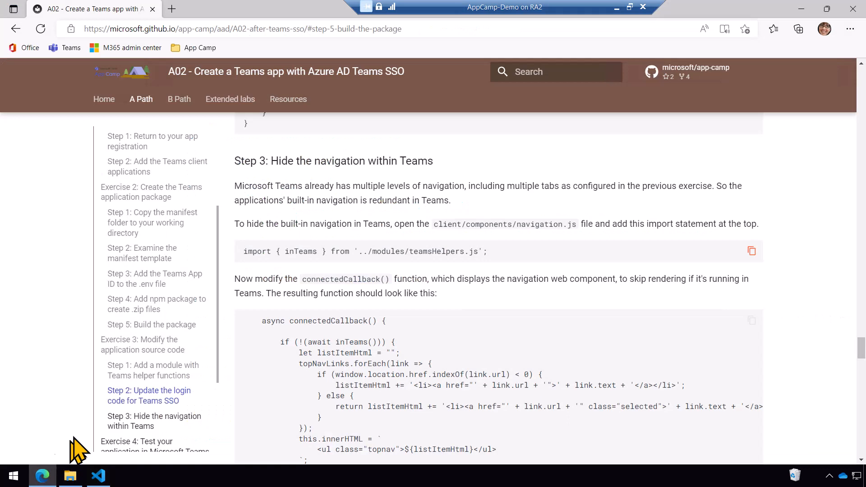
pyautogui.scroll(-2, 529, 300)
pyautogui.scroll(-2, 528, 301)
pyautogui.scroll(2, 526, 304)
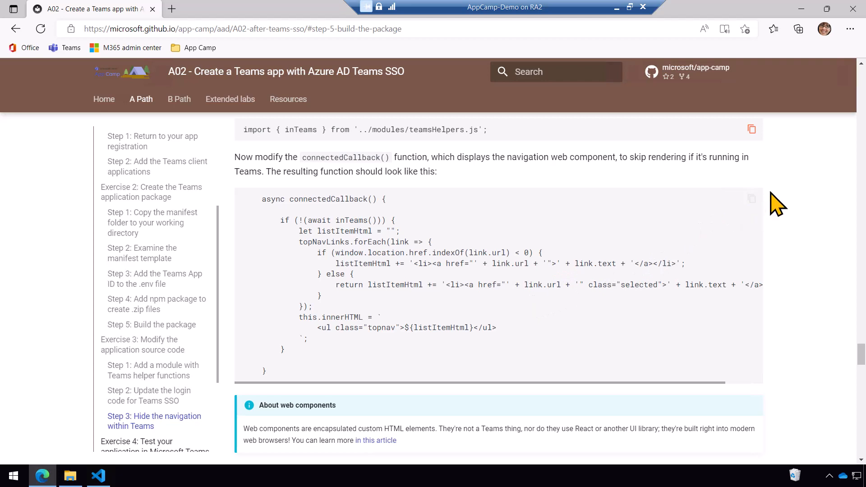
pyautogui.click(752, 199)
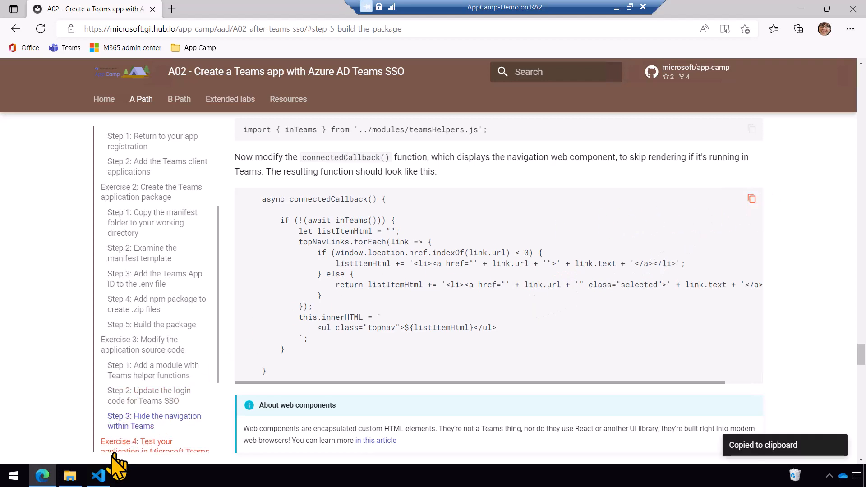
pyautogui.click(97, 476)
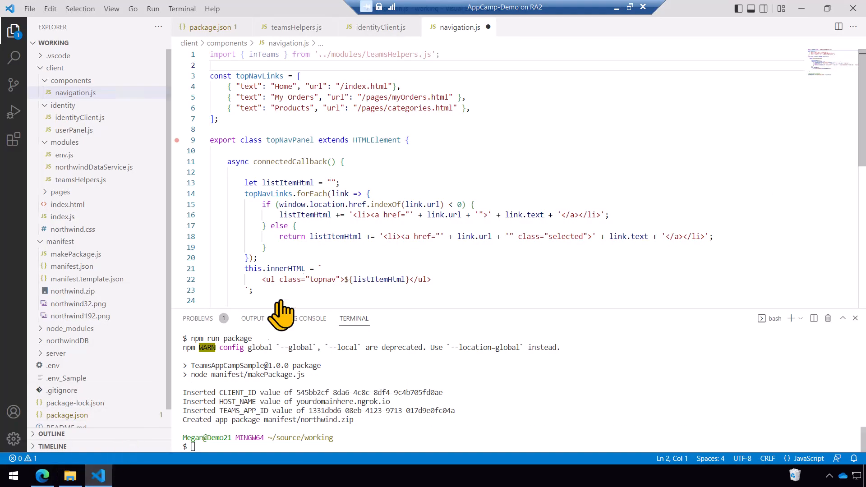
pyautogui.scroll(-1, 308, 288)
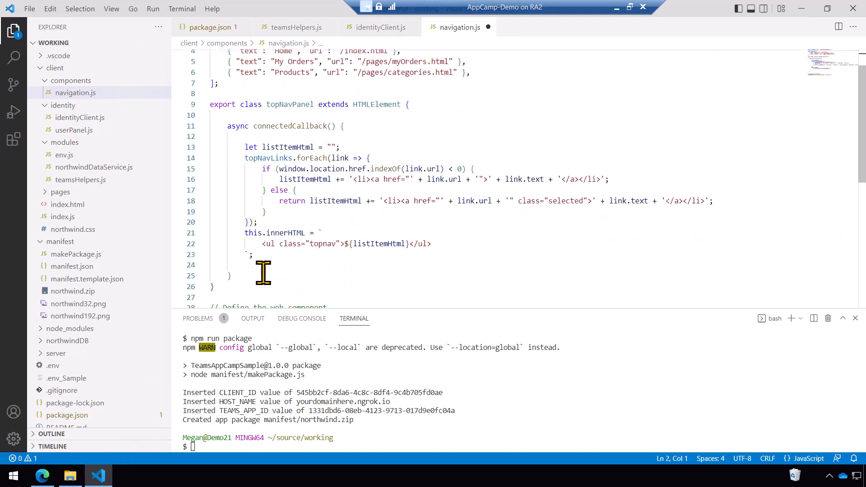
pyautogui.moveTo(264, 274); pyautogui.dragTo(149, 138)
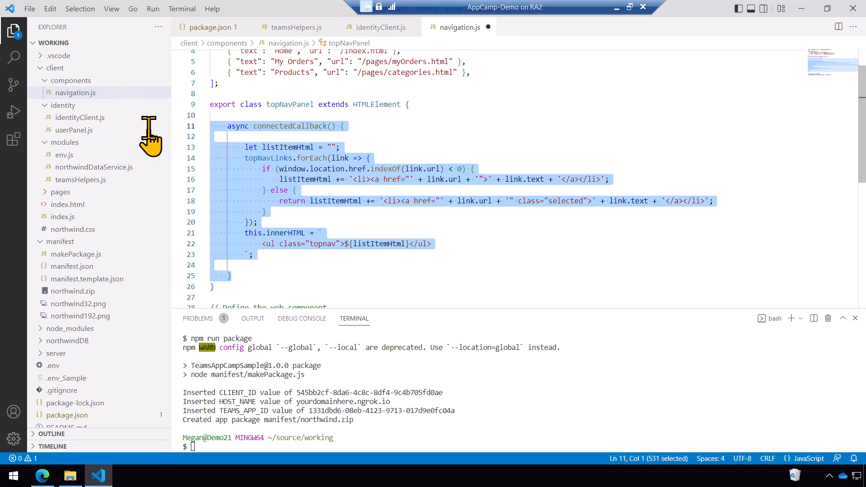
pyautogui.hotkey('ctrl', 'v')
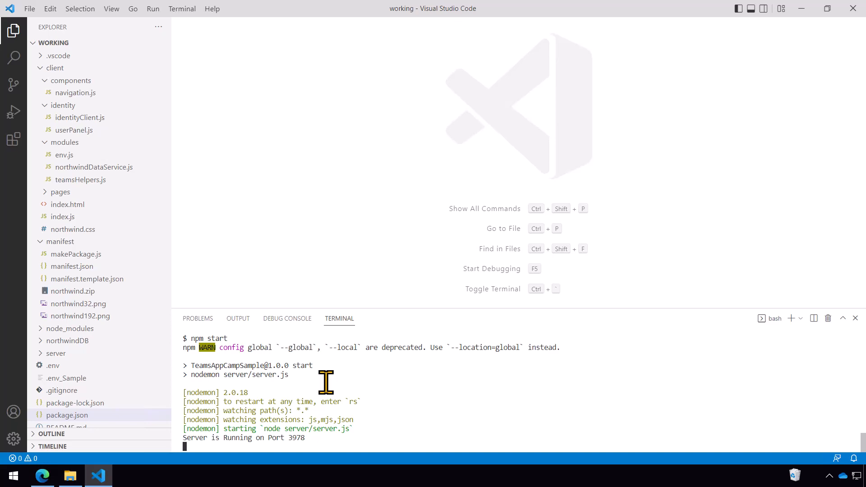
# Step: In Teams, go to Apps > Manage your apps and choose Upload a custom app
pyautogui.click(42, 476)
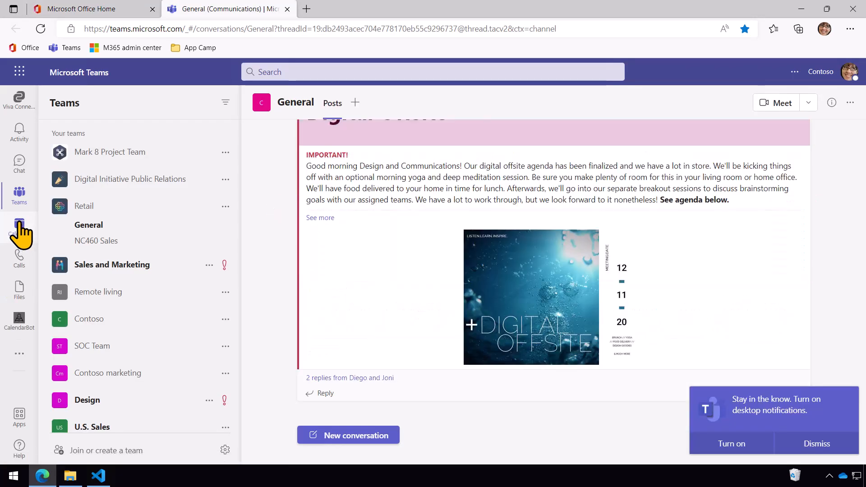
pyautogui.click(19, 414)
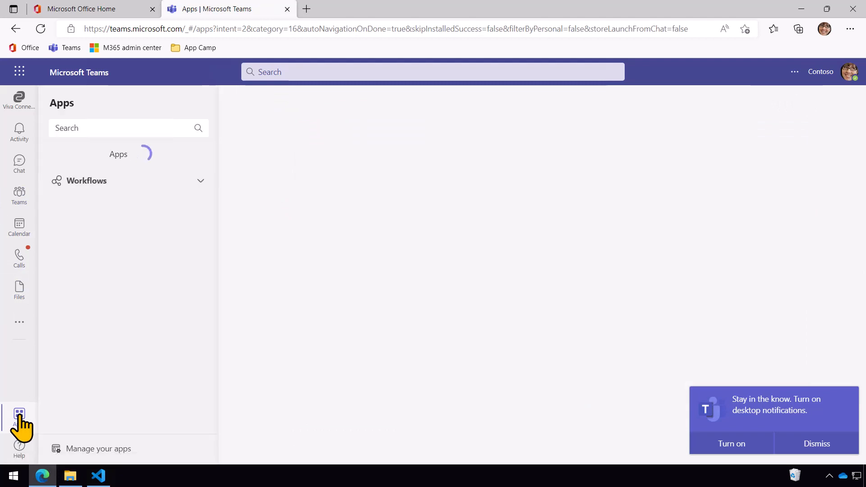
pyautogui.click(98, 448)
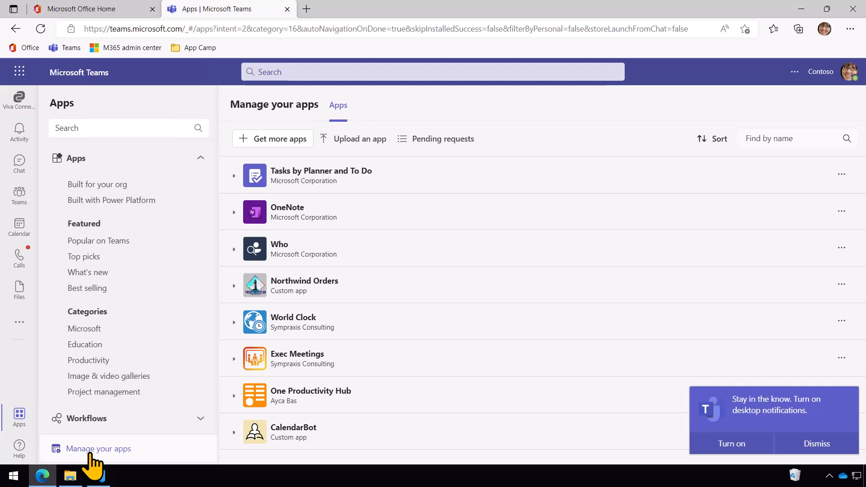
pyautogui.click(368, 146)
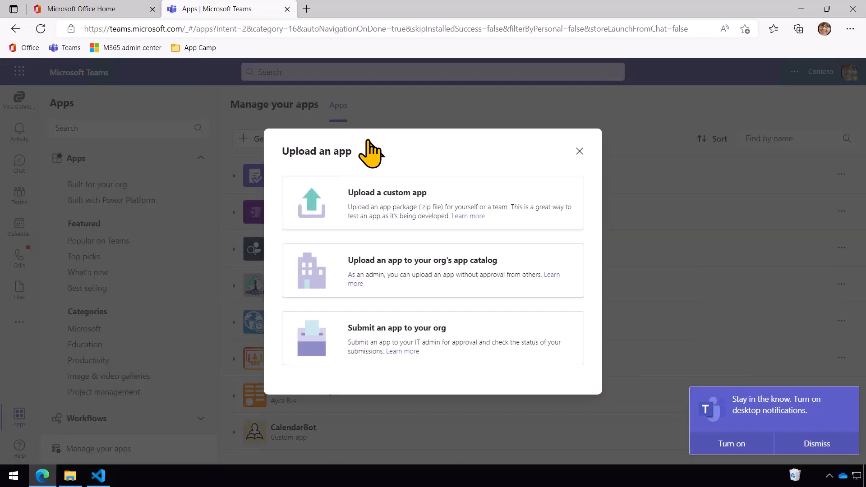
pyautogui.click(366, 206)
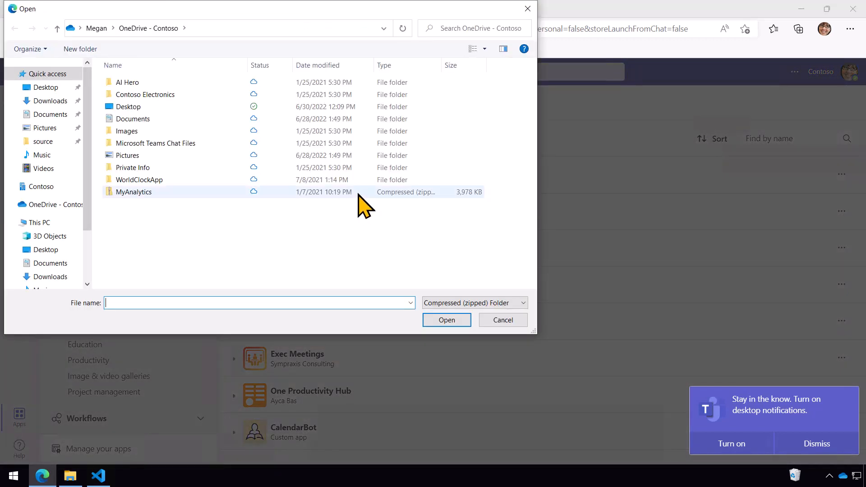
# Step: Pick manifest/northwind.zip from the project folder and add Northwind Orders SDK V2 to Teams
pyautogui.click(43, 141)
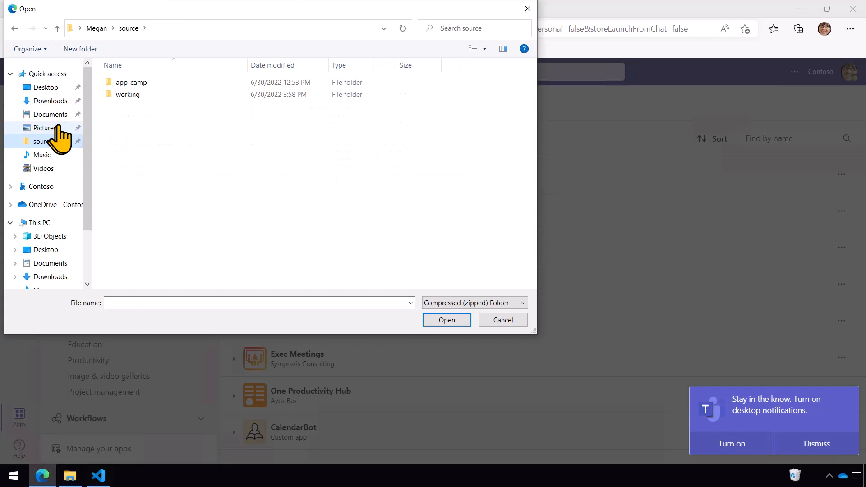
pyautogui.doubleClick(127, 95)
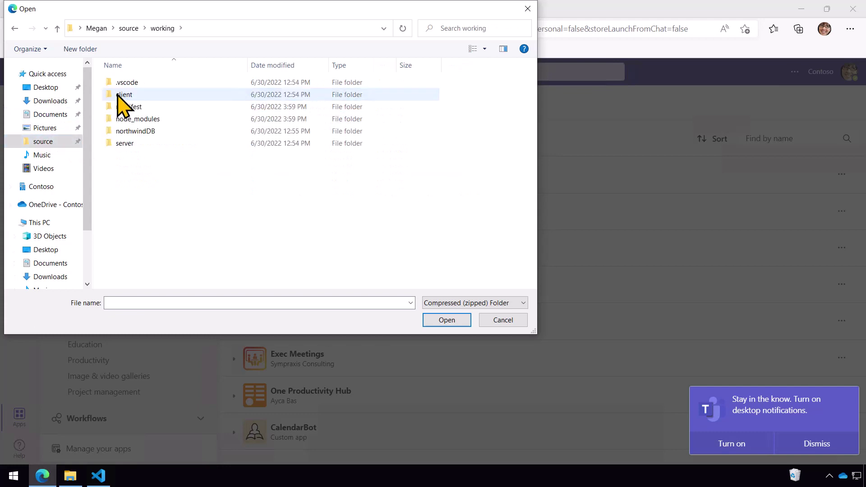
pyautogui.doubleClick(129, 107)
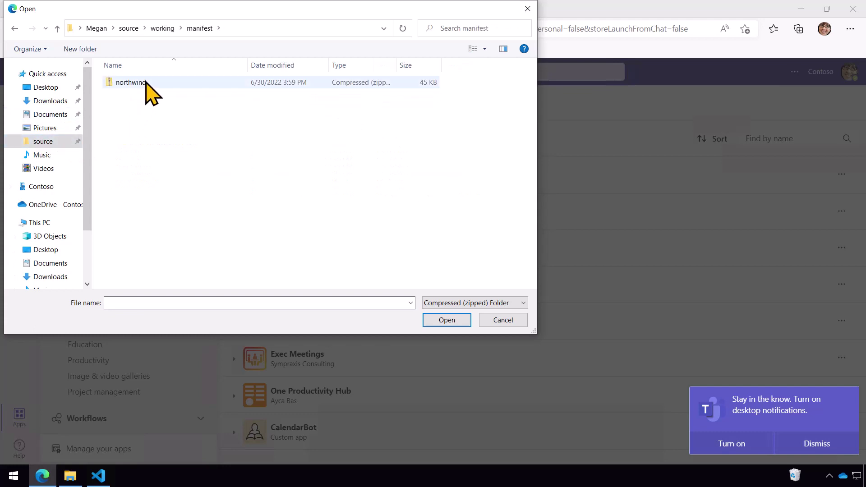
pyautogui.click(130, 81)
pyautogui.click(445, 320)
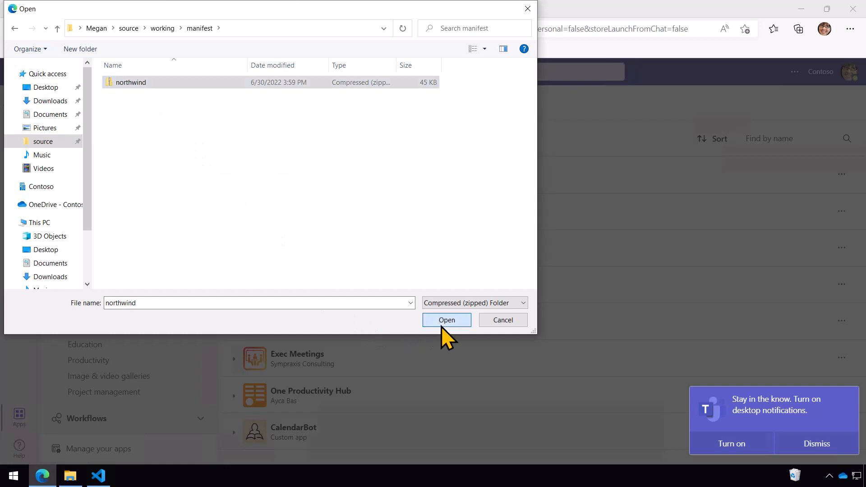
pyautogui.click(440, 322)
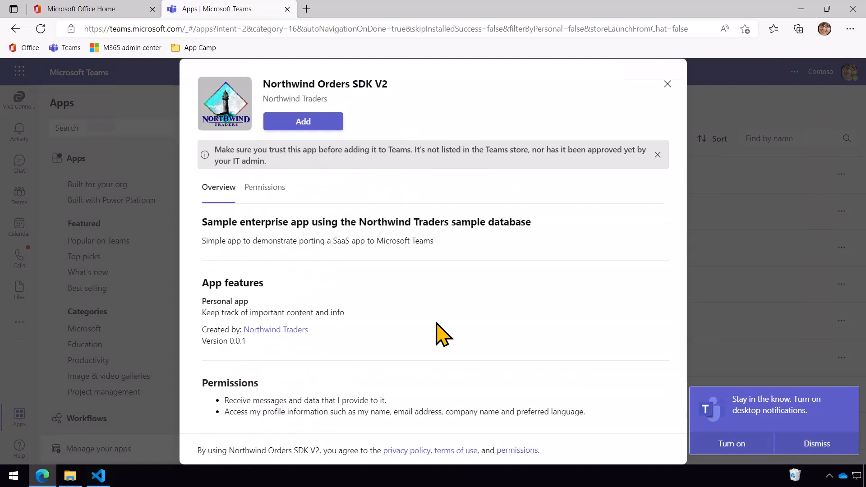
pyautogui.click(311, 122)
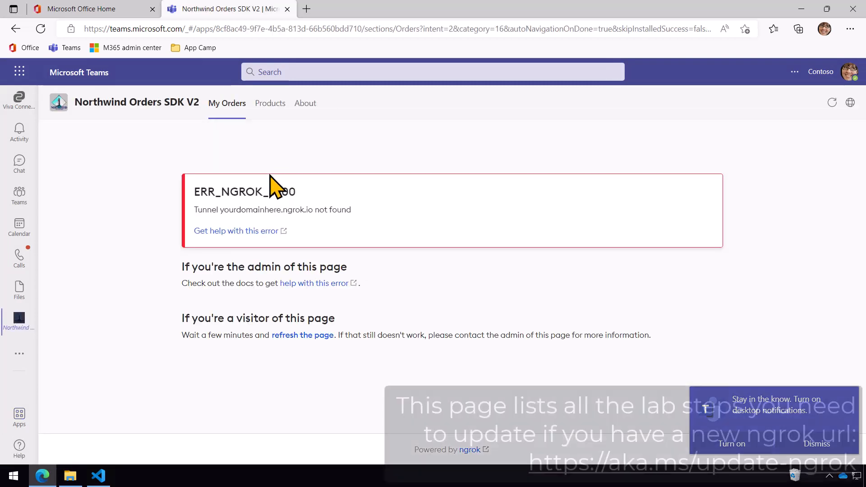
# Step: Run ngrok http 3978 --subdomain yourdomainhere in Command Prompt, then return to Teams
pyautogui.click(13, 475)
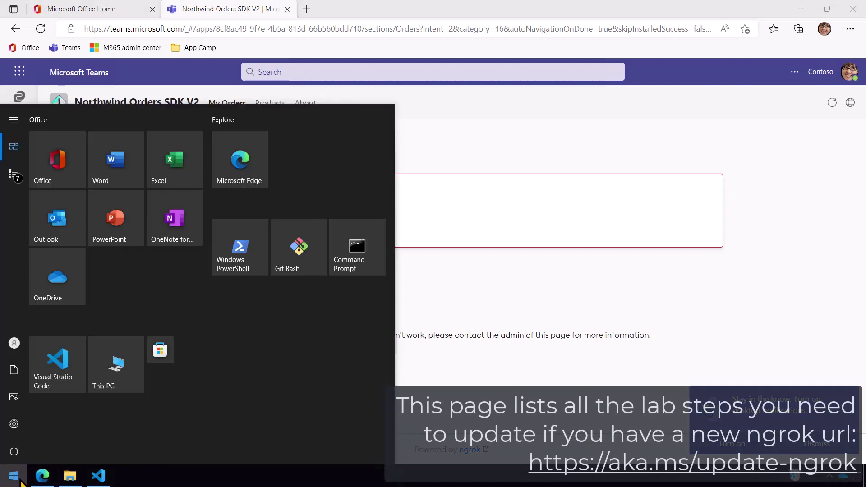
pyautogui.click(358, 276)
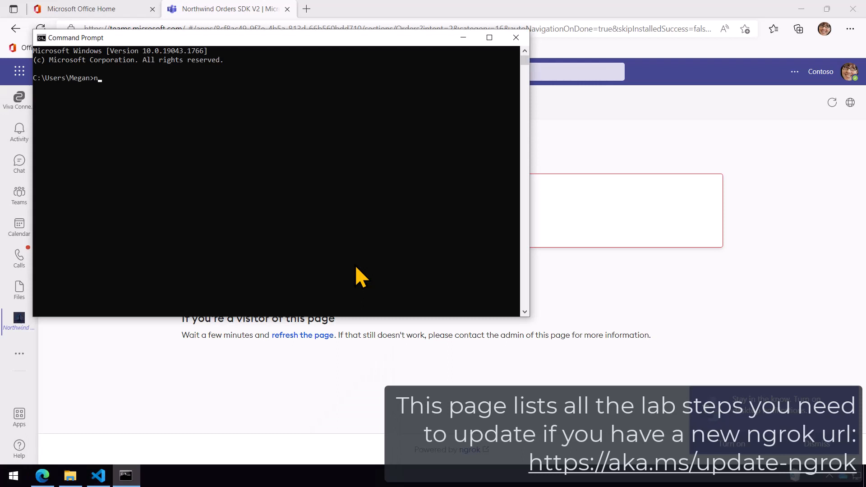
pyautogui.write('ngrok http 397')
pyautogui.write('8 --s')
pyautogui.write('ubdomain your')
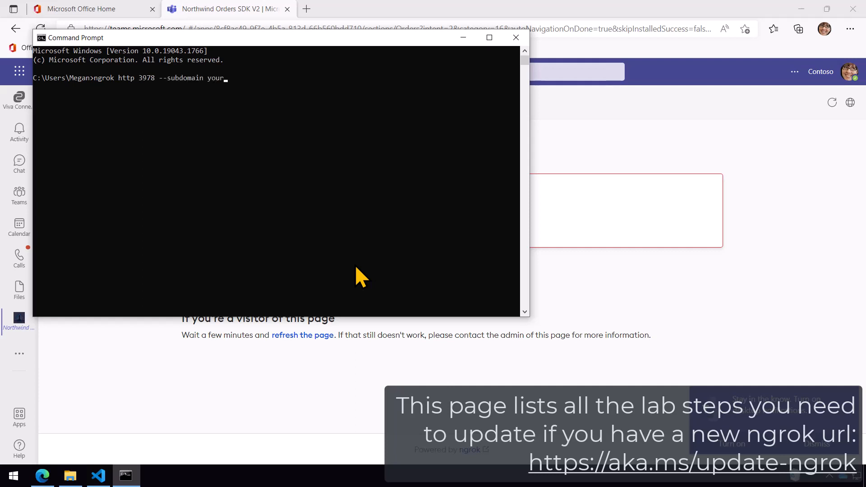
pyautogui.write('domainhere')
pyautogui.press('Return')
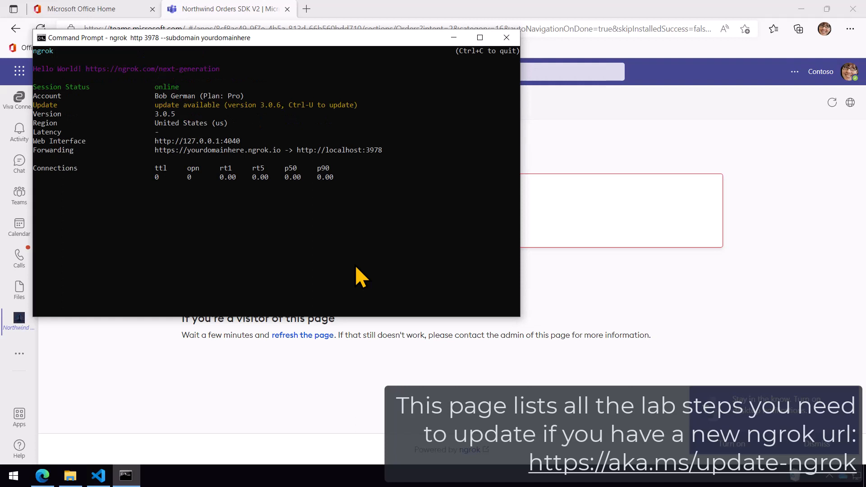
pyautogui.click(338, 410)
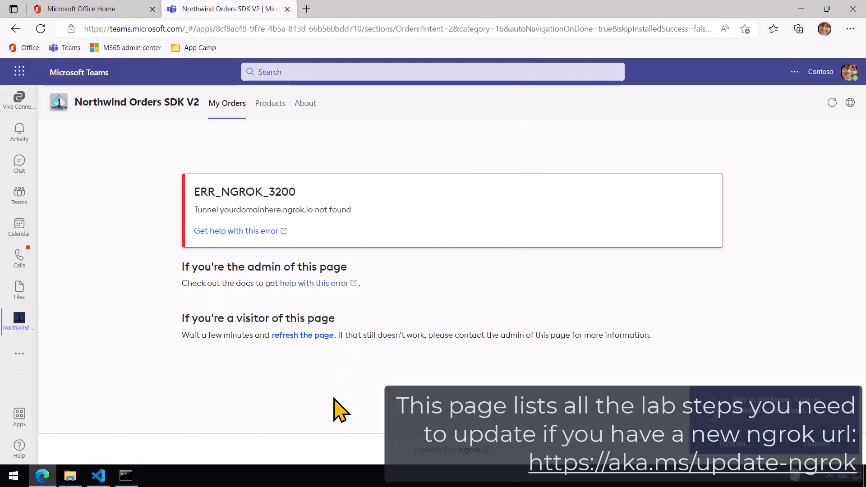
# Step: Reload the Northwind tab, view order 10275, the Products categories, then My Orders again
pyautogui.click(832, 103)
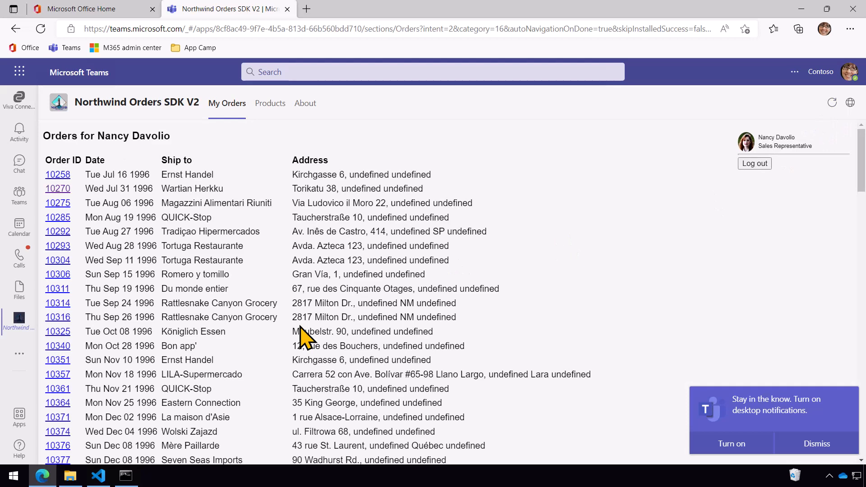
pyautogui.click(58, 202)
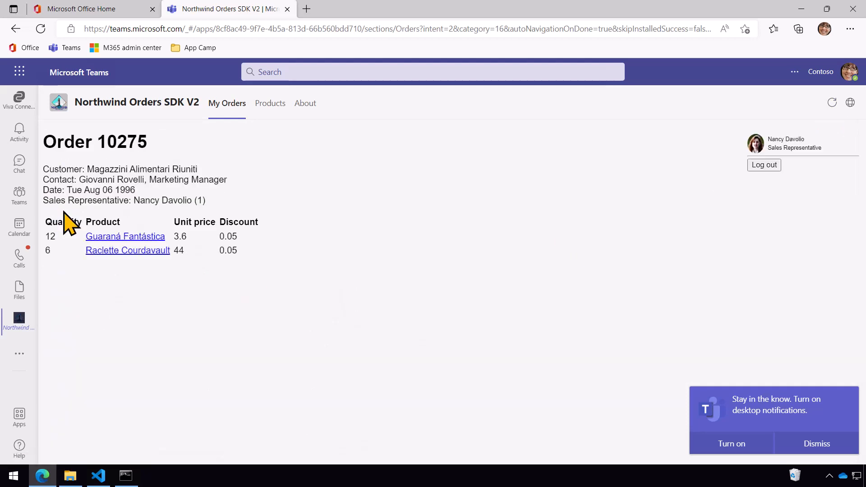
pyautogui.click(269, 103)
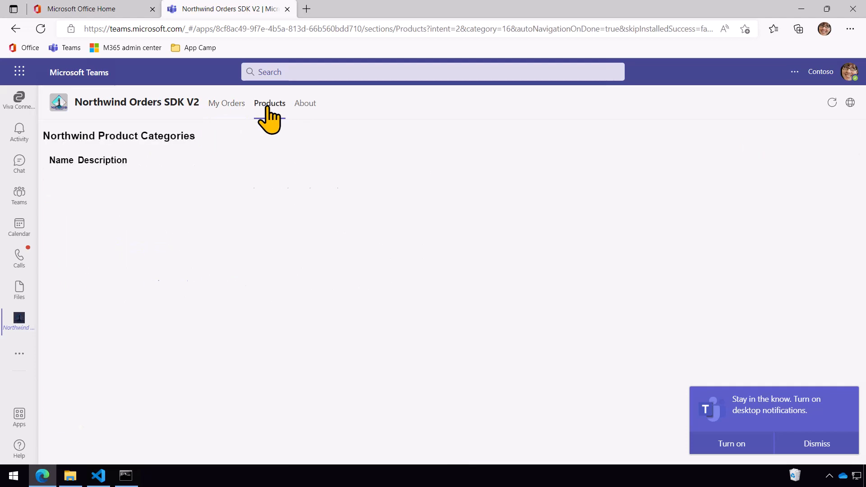
pyautogui.click(227, 103)
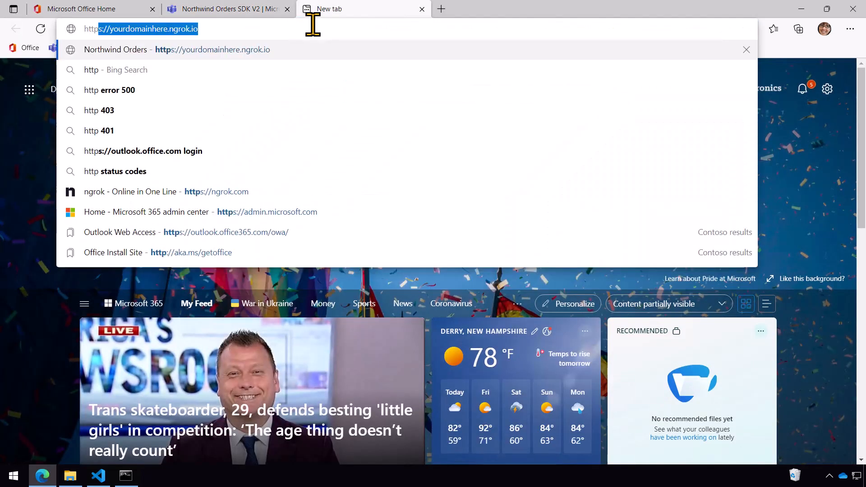
pyautogui.write('s')
pyautogui.press('Return')
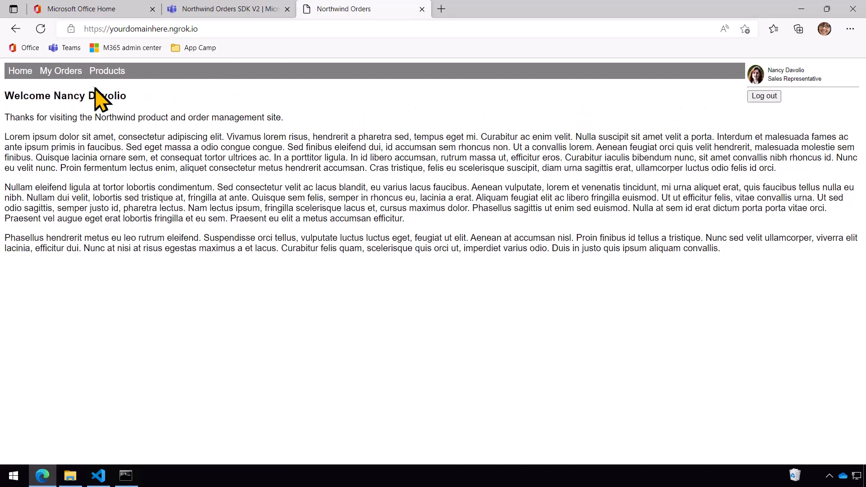
pyautogui.click(107, 70)
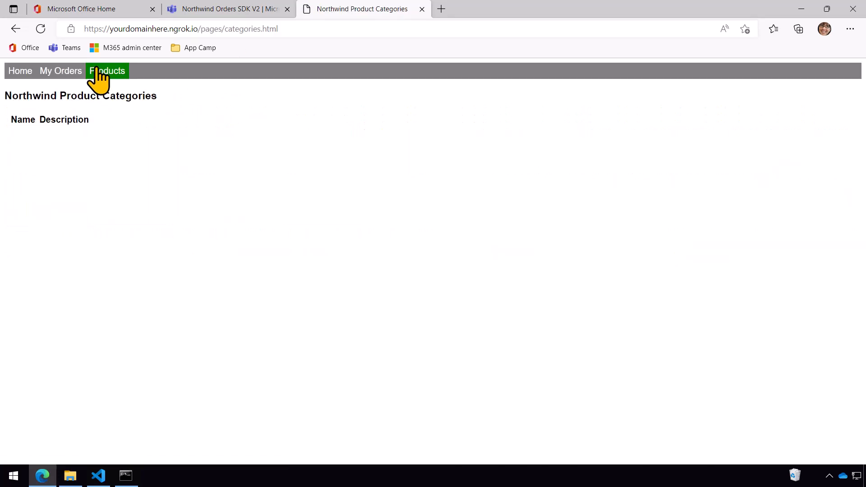